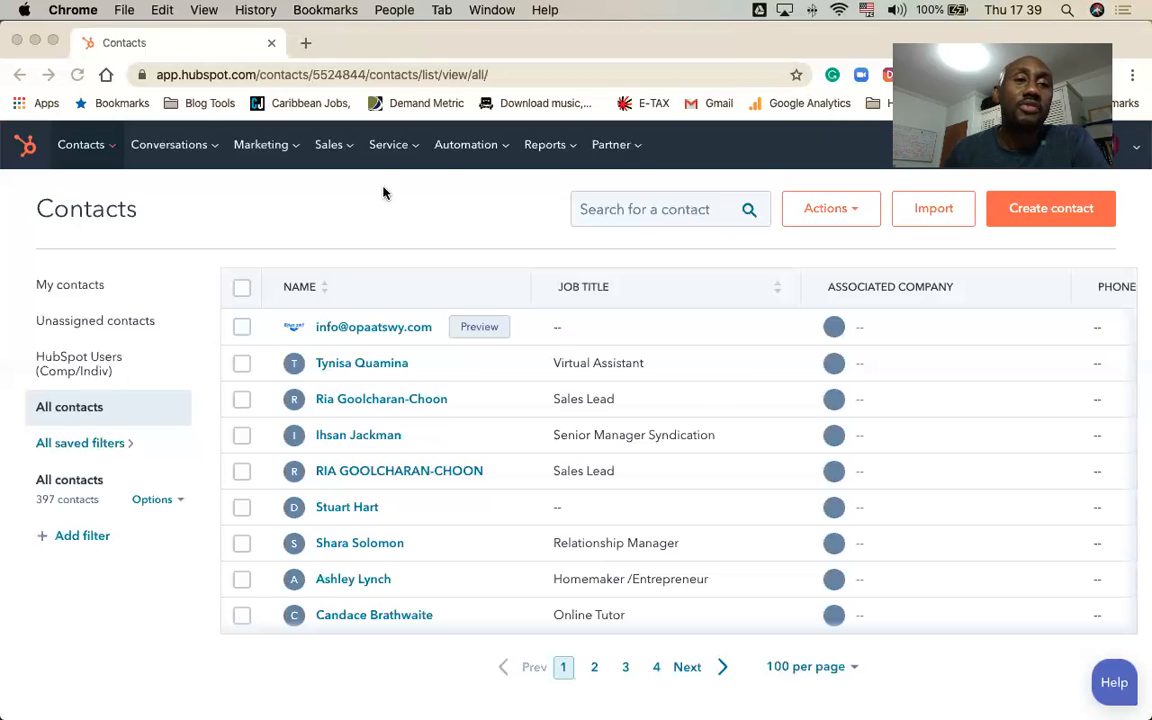
click(113, 152)
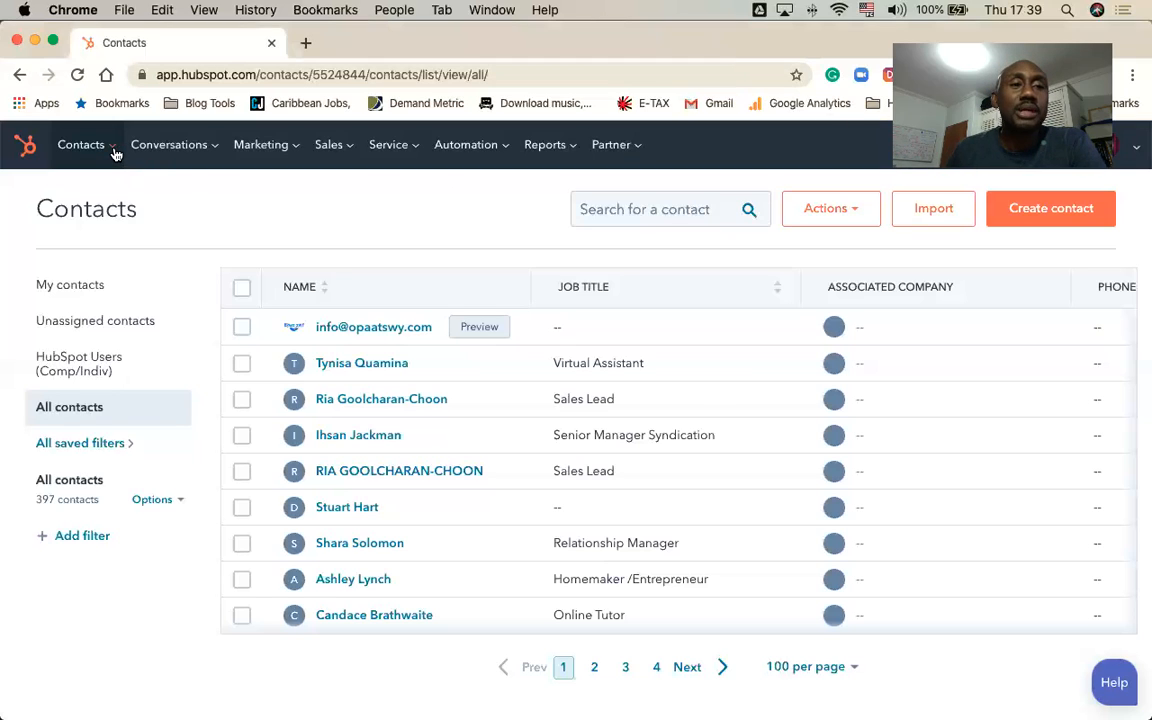
click(113, 152)
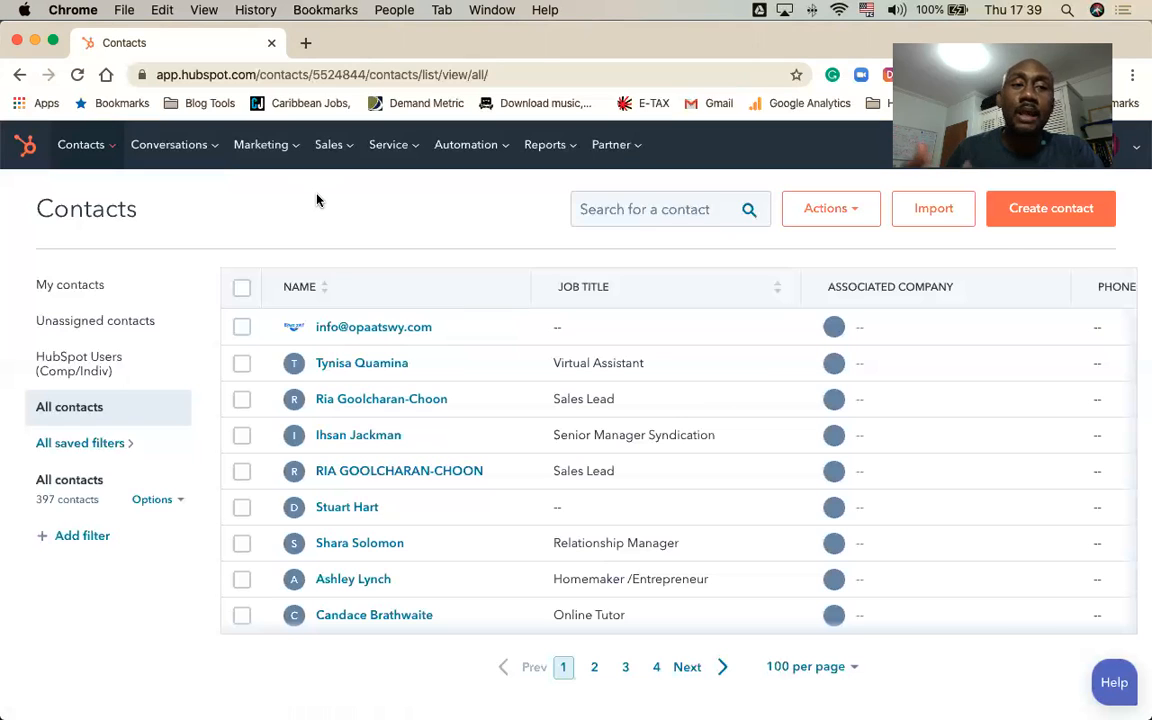
Step: Start a new filter on the All contacts list, search the properties for "Job" and choose Job title
click(84, 538)
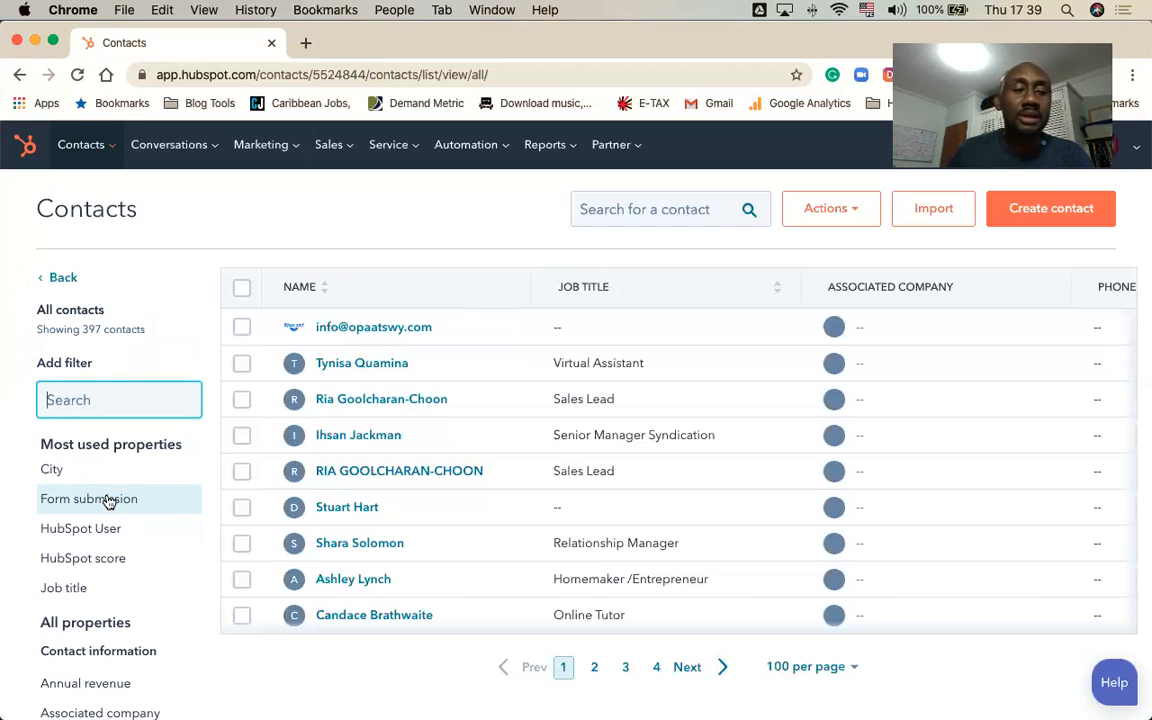
scroll(87, 540, down, 3)
scroll(87, 543, down, 3)
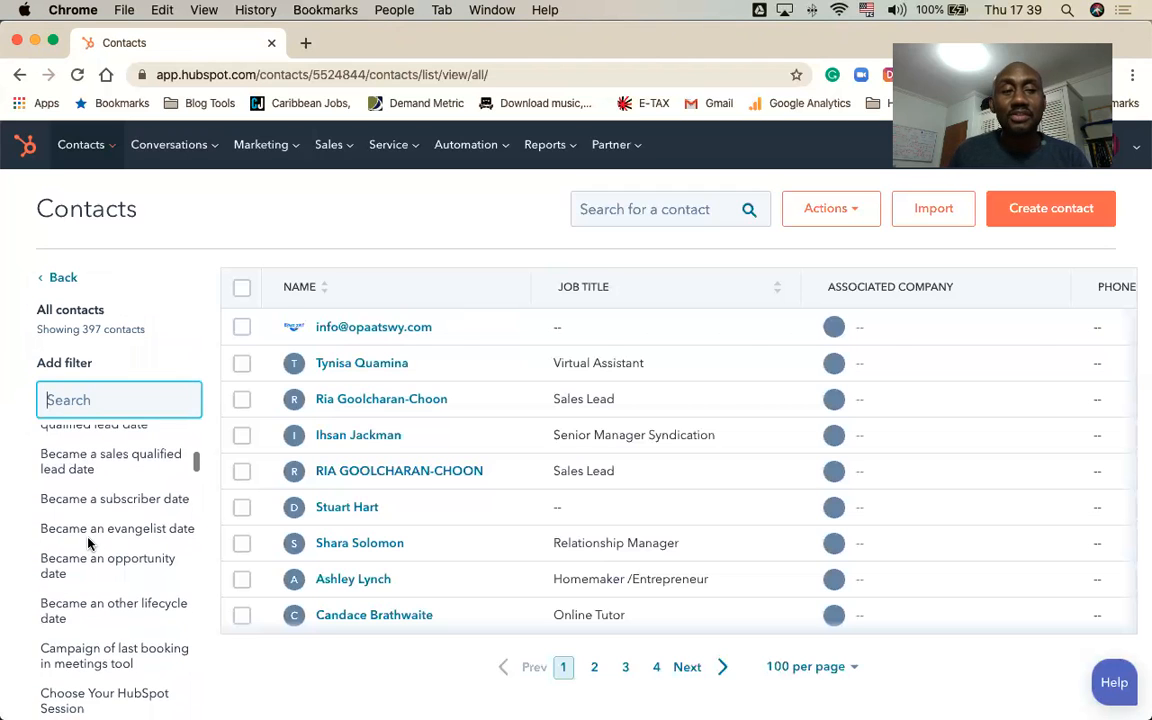
scroll(87, 543, down, 5)
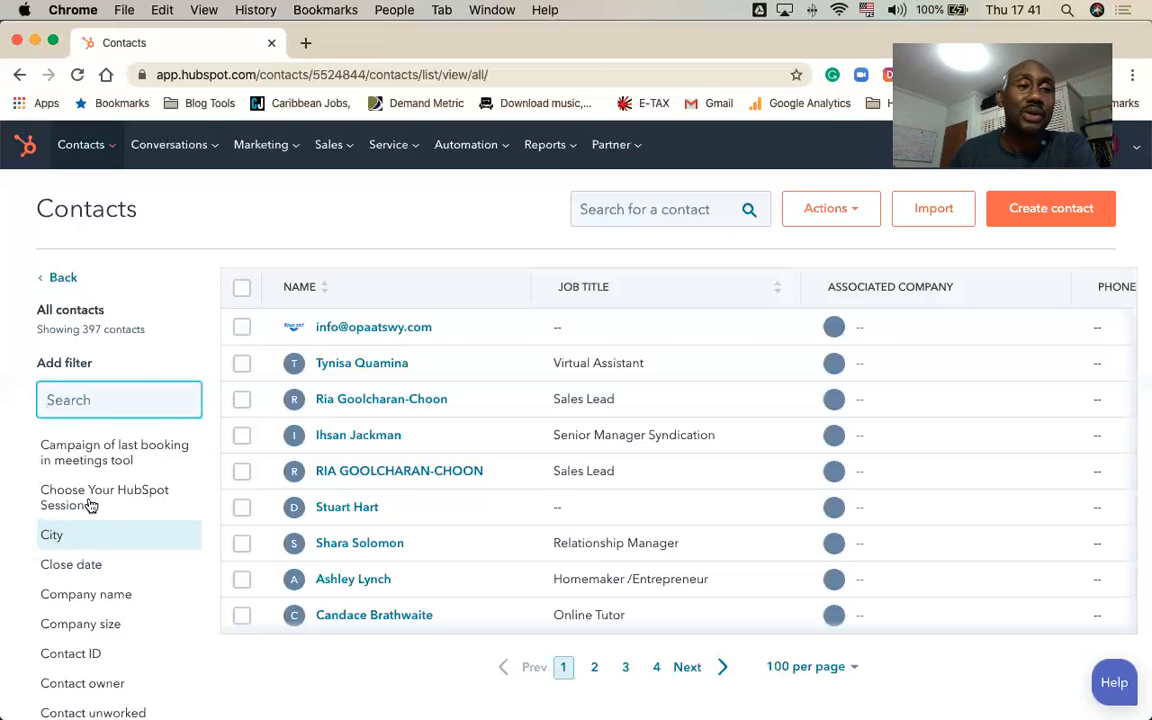
click(182, 330)
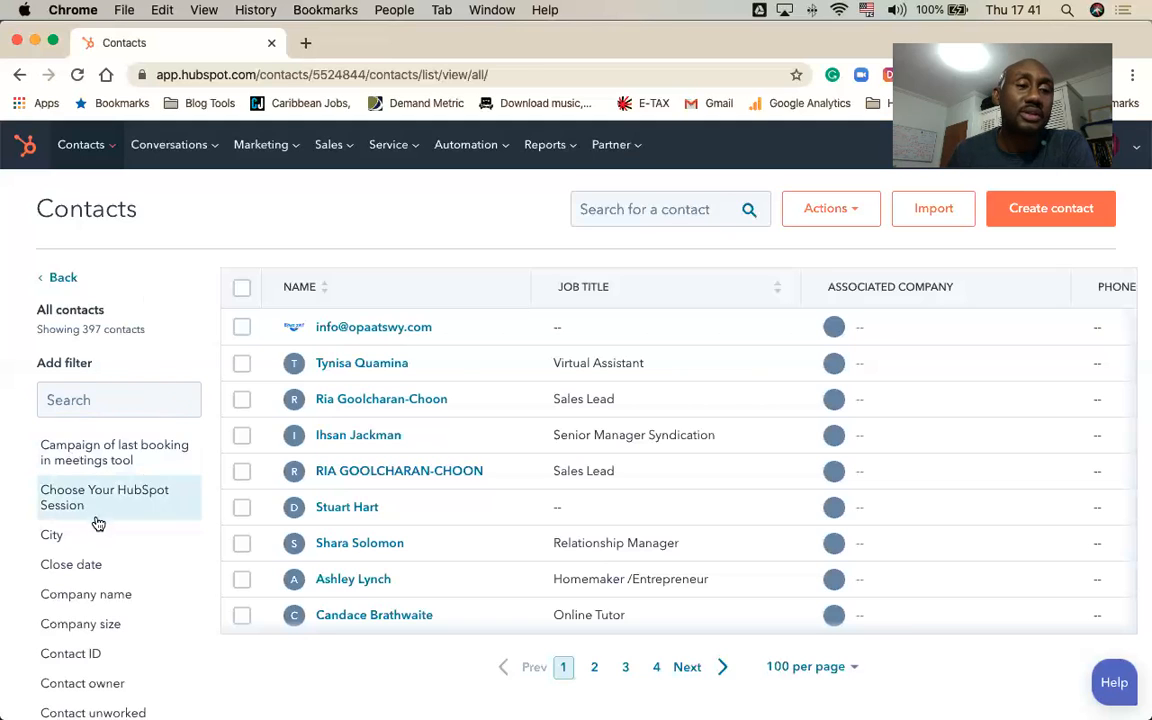
scroll(97, 523, down, 1)
scroll(97, 522, down, 3)
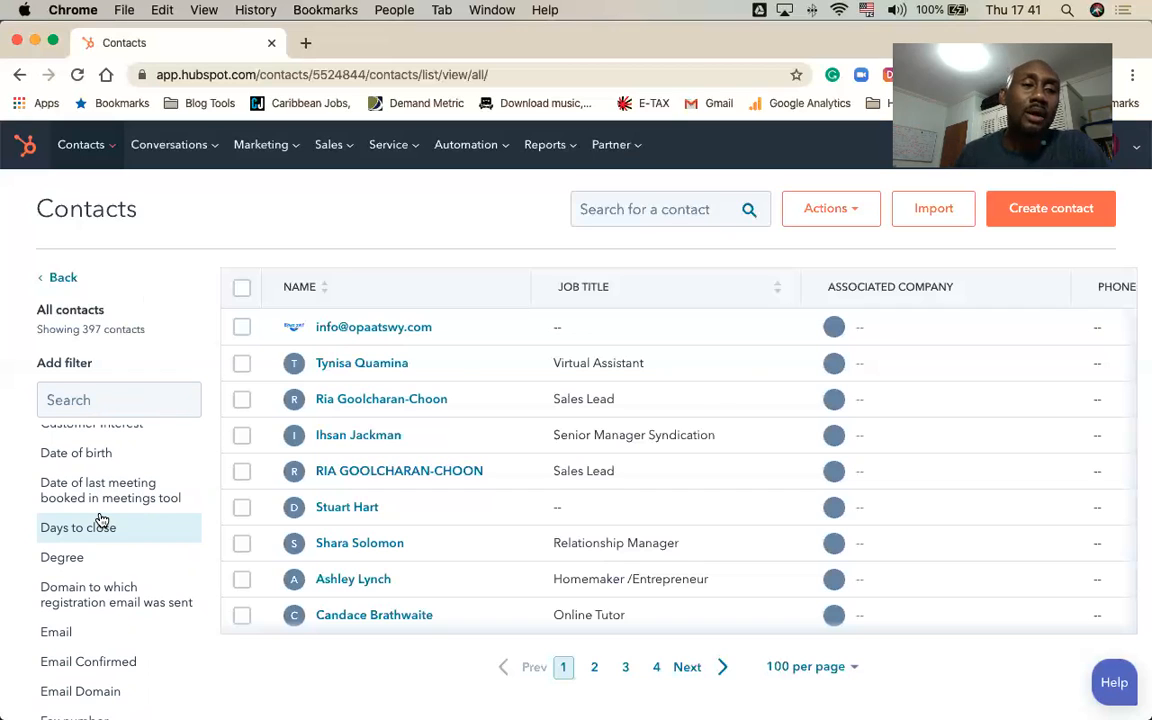
click(88, 400)
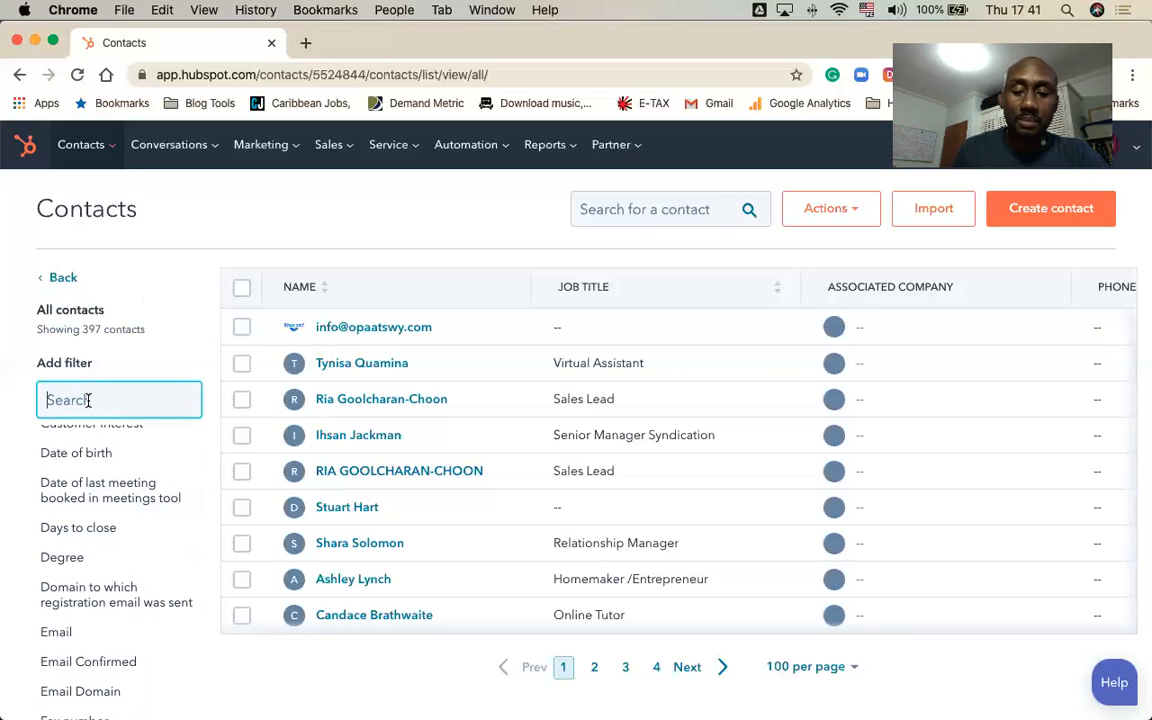
text(Job)
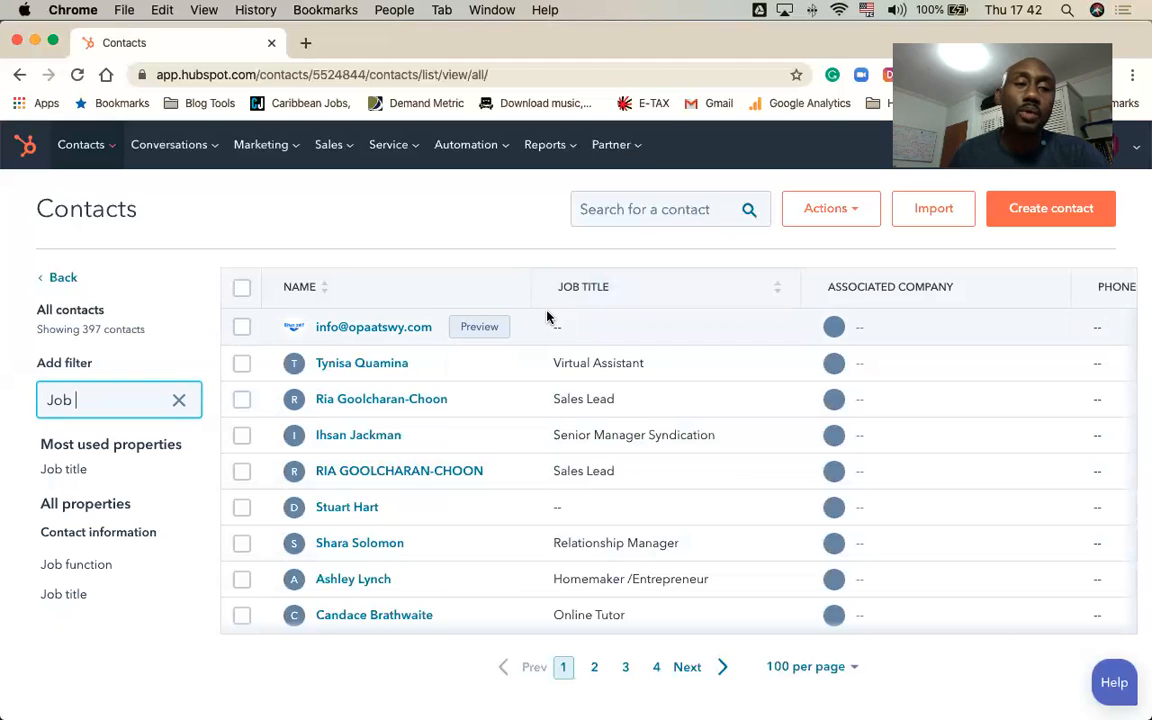
click(68, 594)
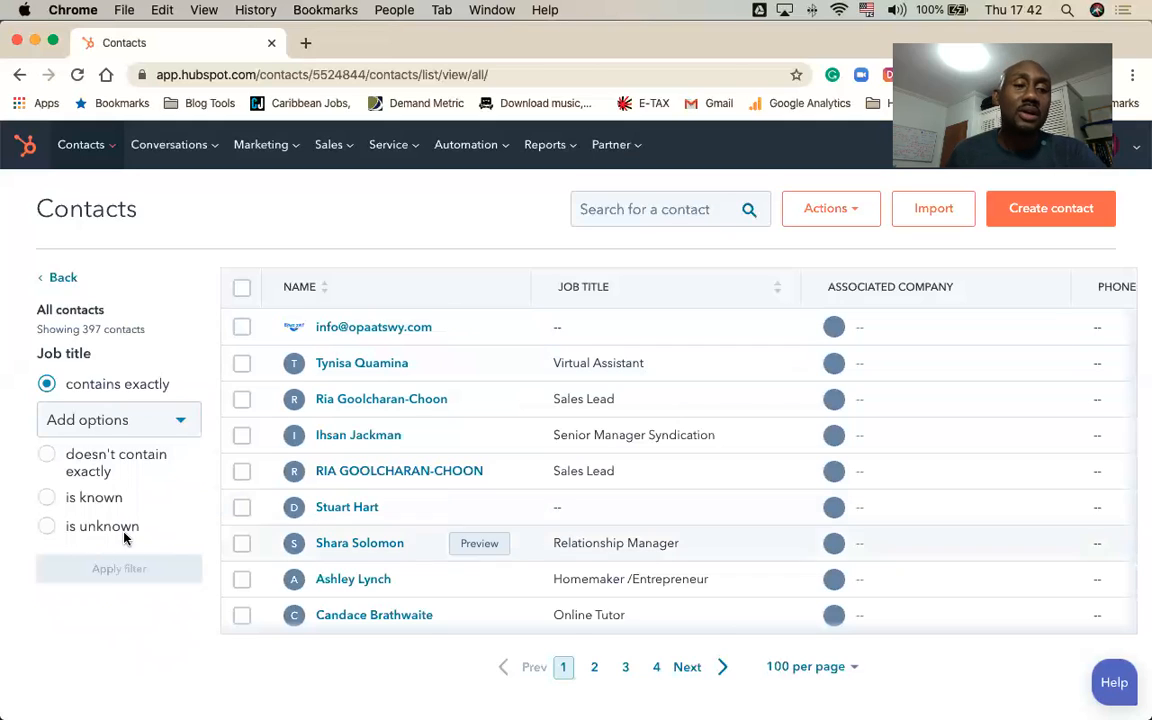
Step: Try the "is unknown" and "doesn't contain exactly" conditions for Job title, and return to "contains exactly"
click(48, 528)
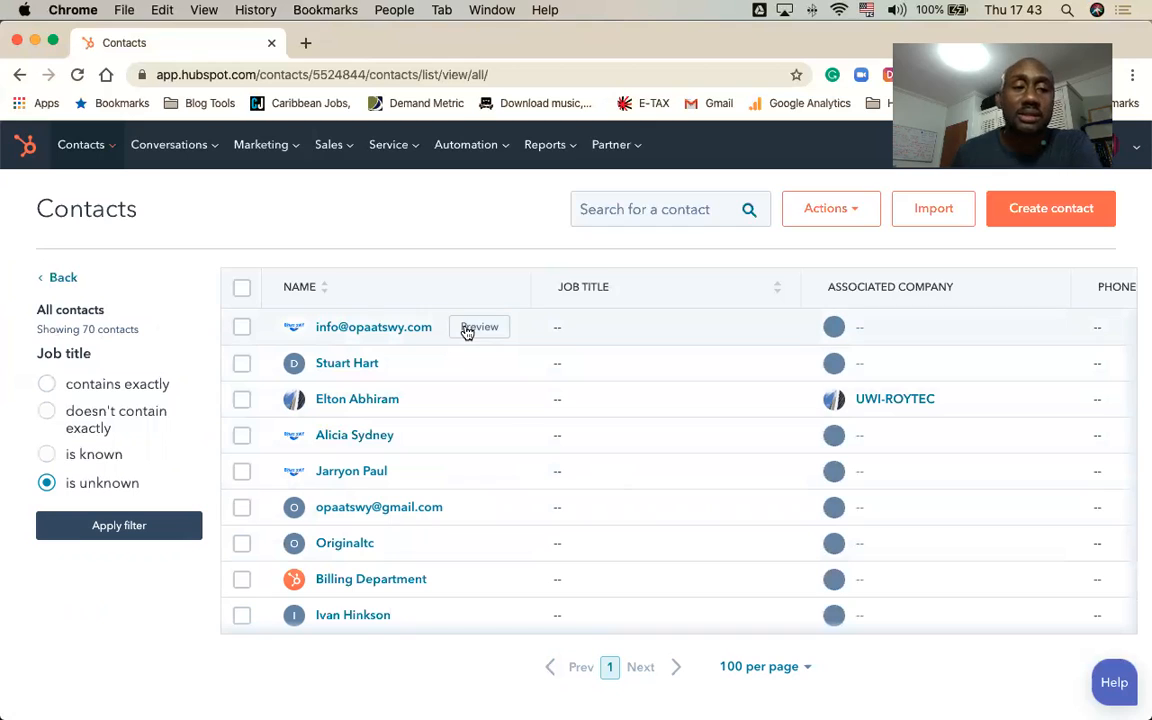
click(48, 413)
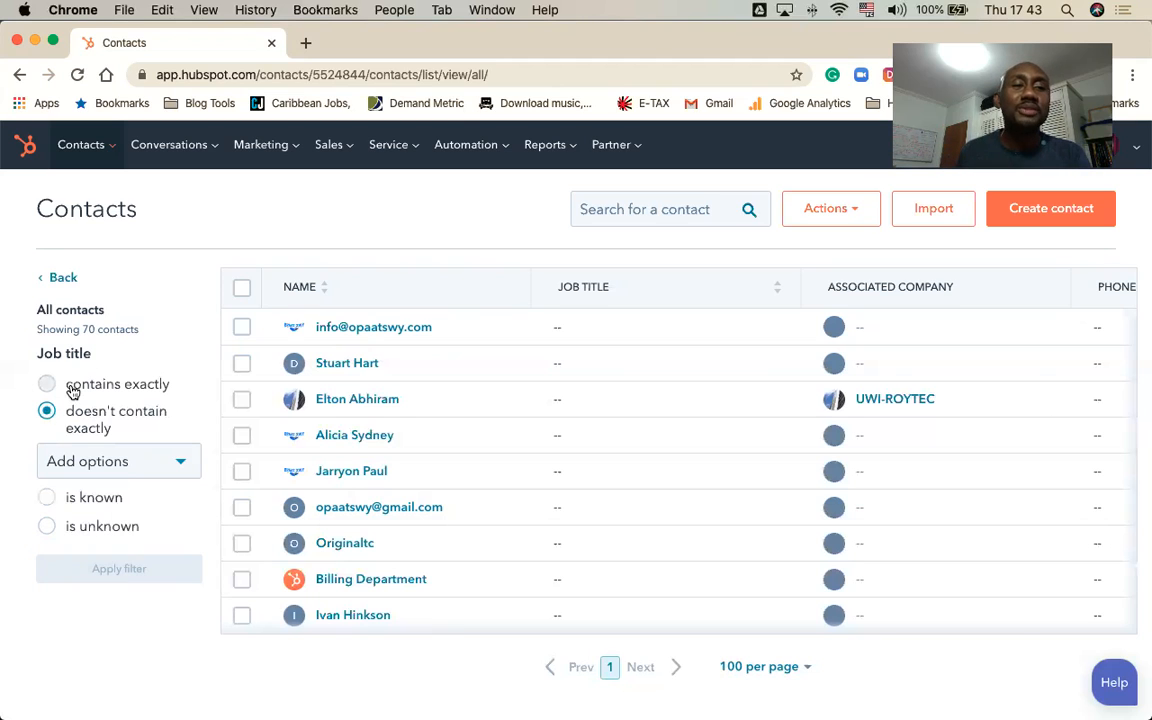
click(72, 389)
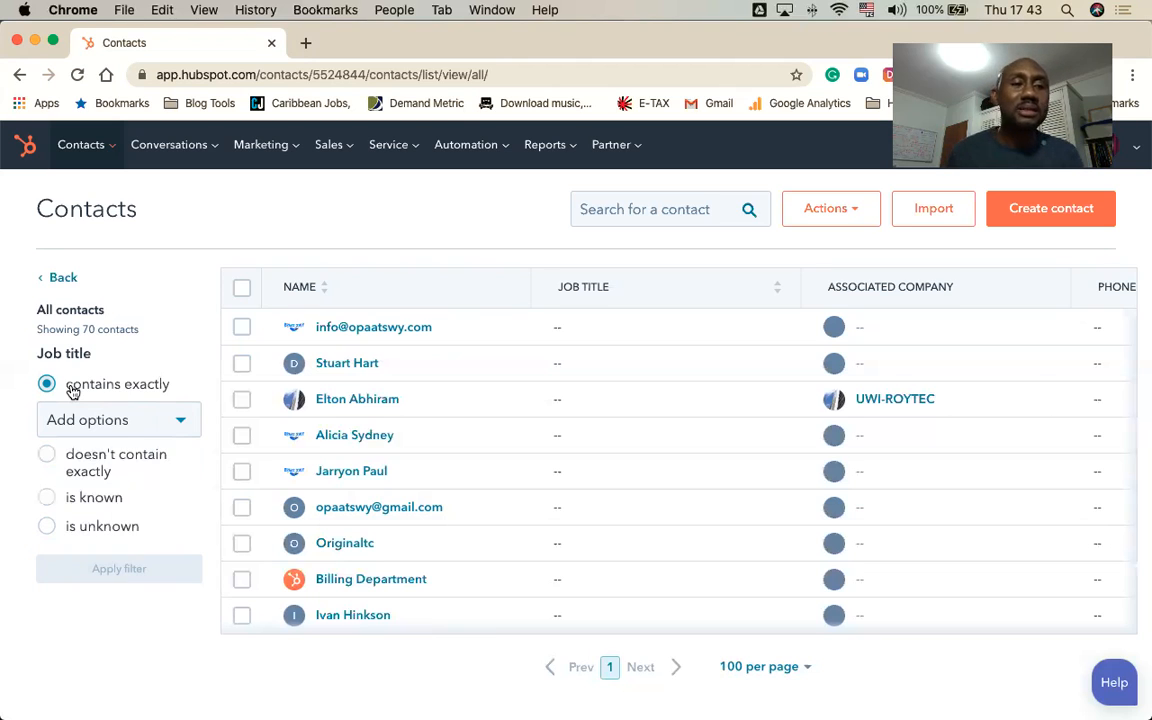
Step: Add MD and CEO as separate values of the Job title "contains exactly" condition
click(60, 419)
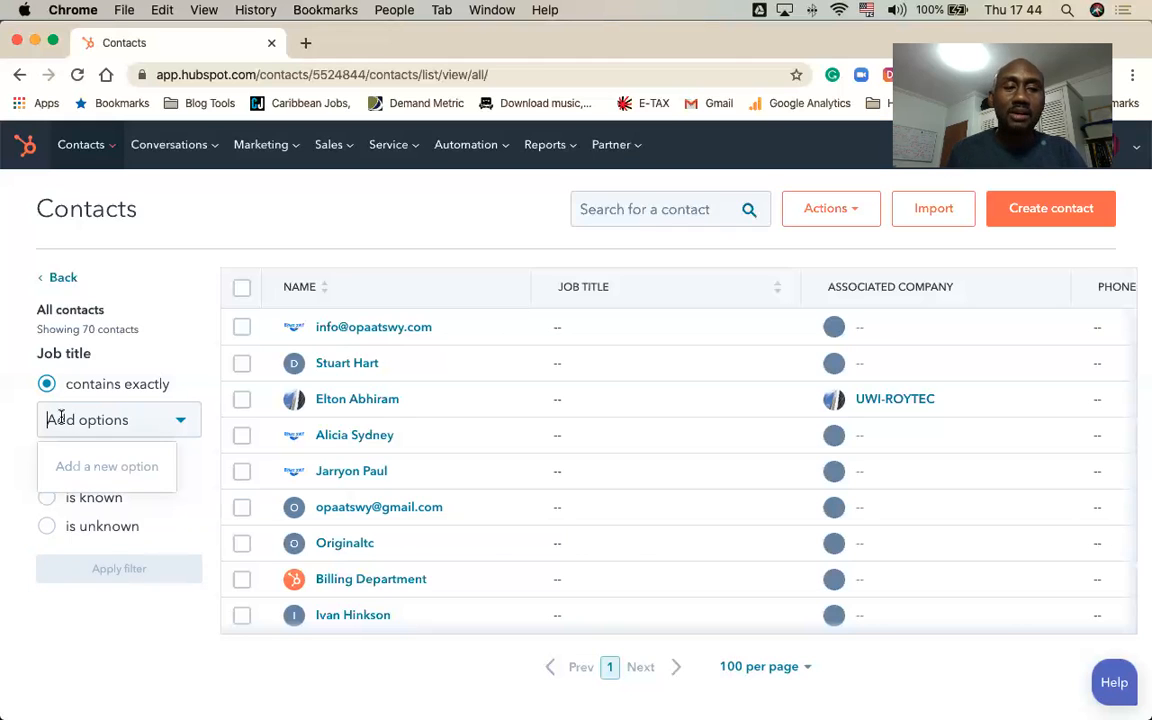
text(MD)
key(Return)
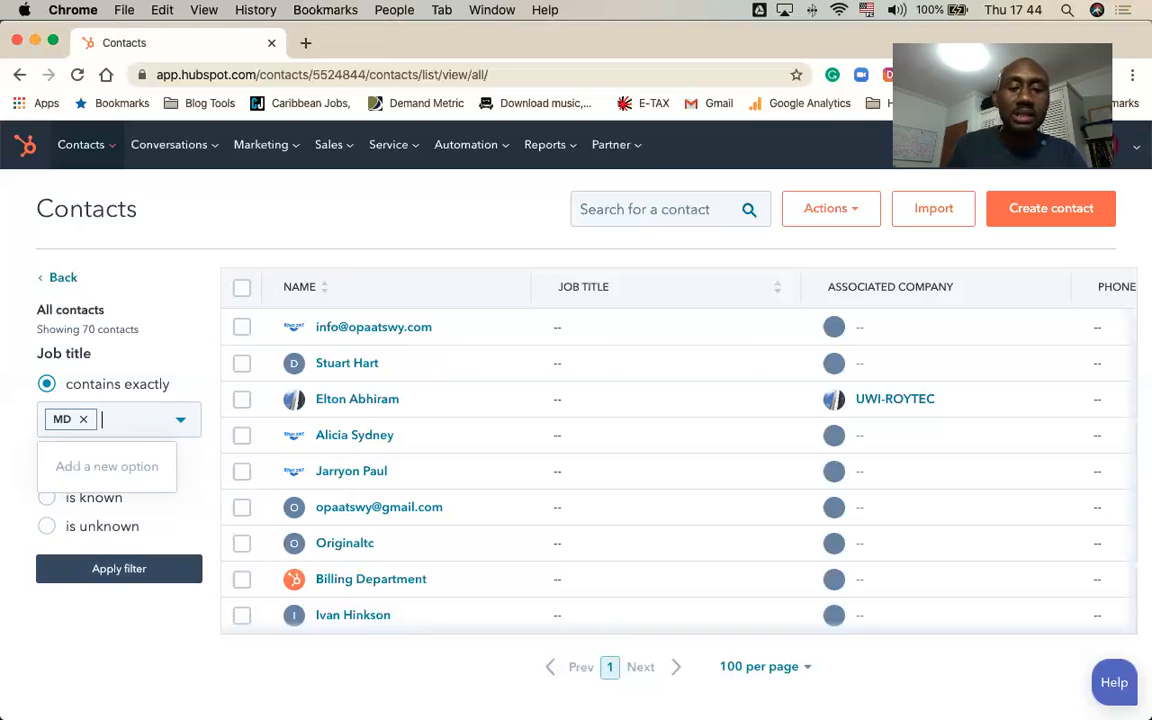
text(CEO COO)
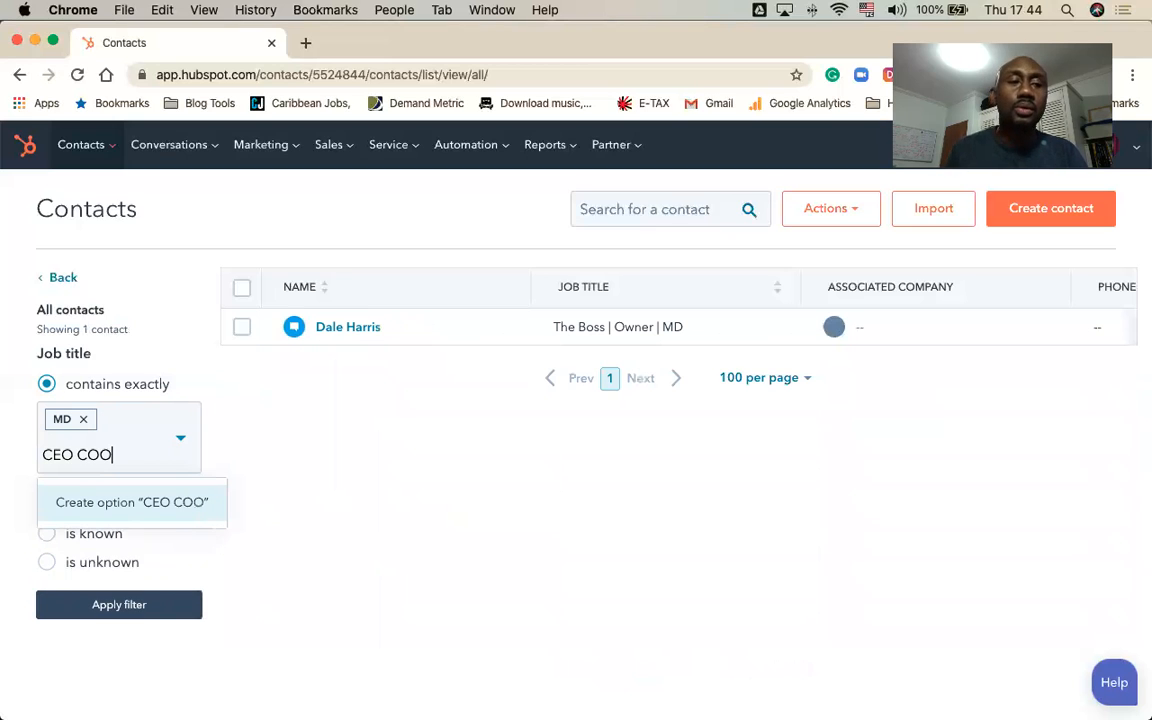
key(BackSpace)
key(BackSpace)
key(BackSpace)
key(BackSpace)
key(Return)
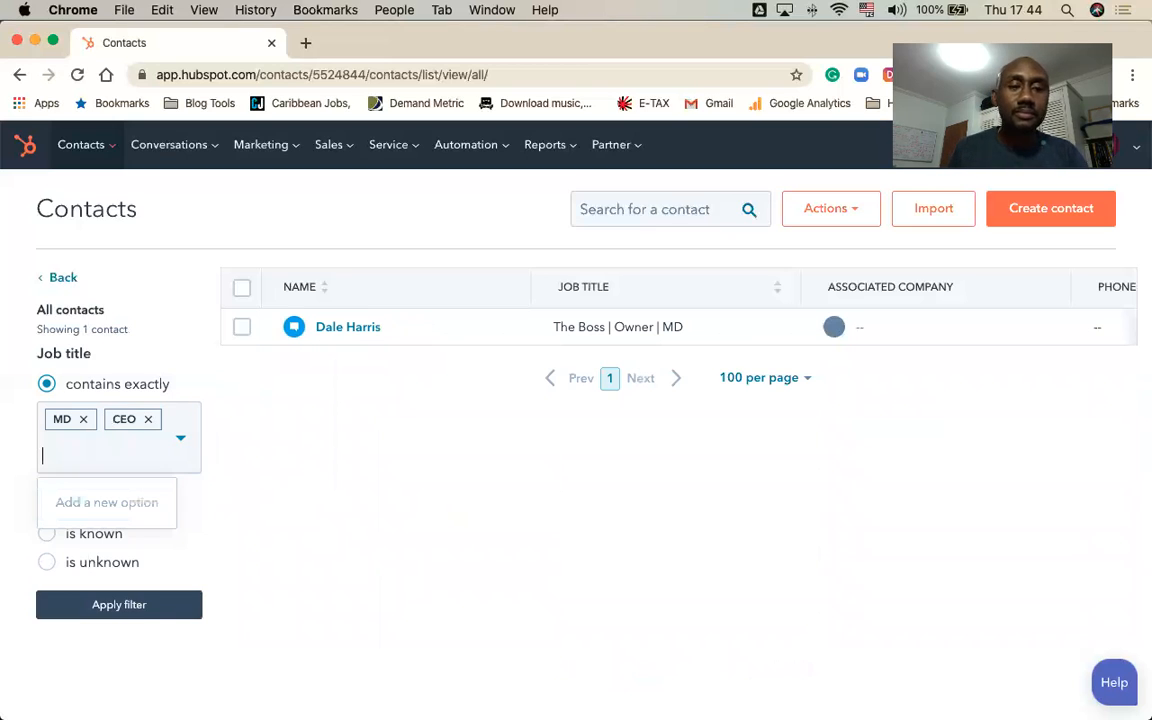
Step: Add COO and VP as further values of the Job title "contains exactly" condition
text(Coo)
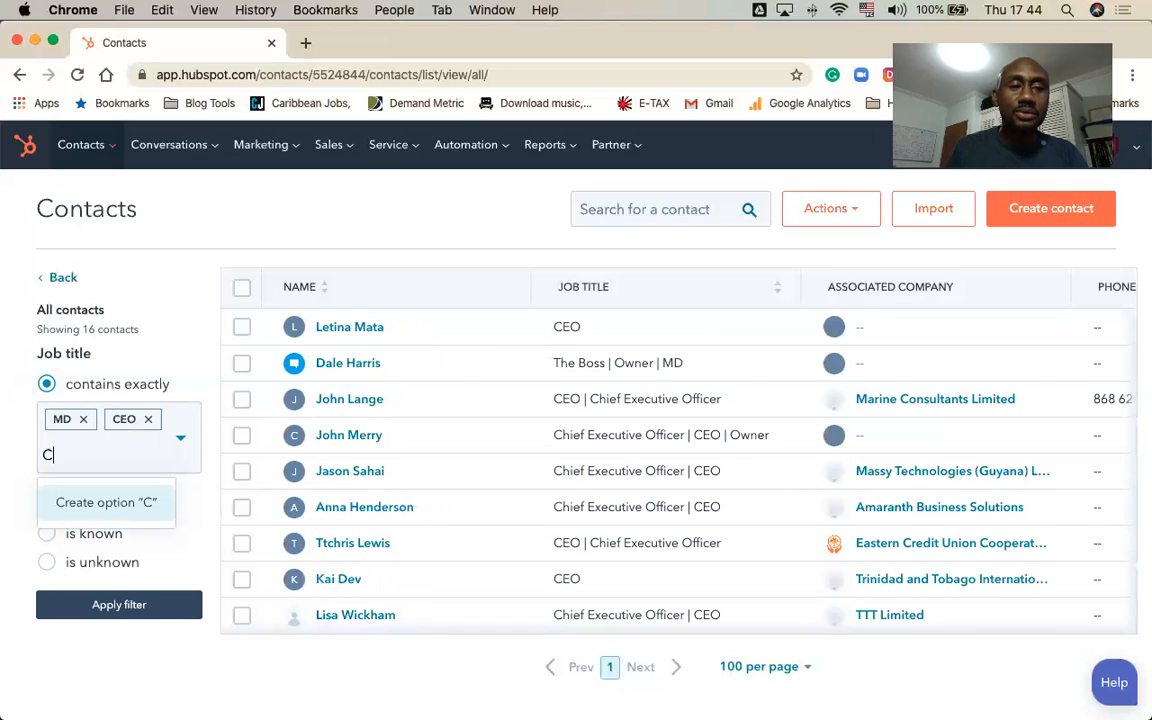
key(BackSpace)
key(BackSpace)
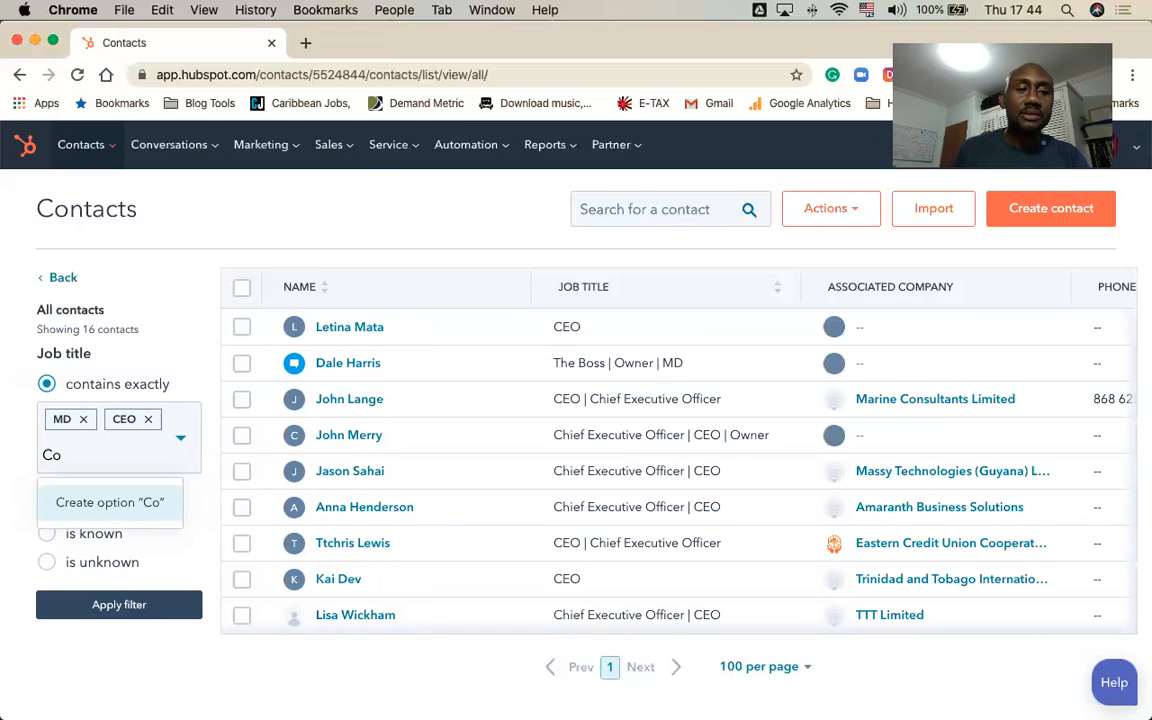
text(OO)
key(Return)
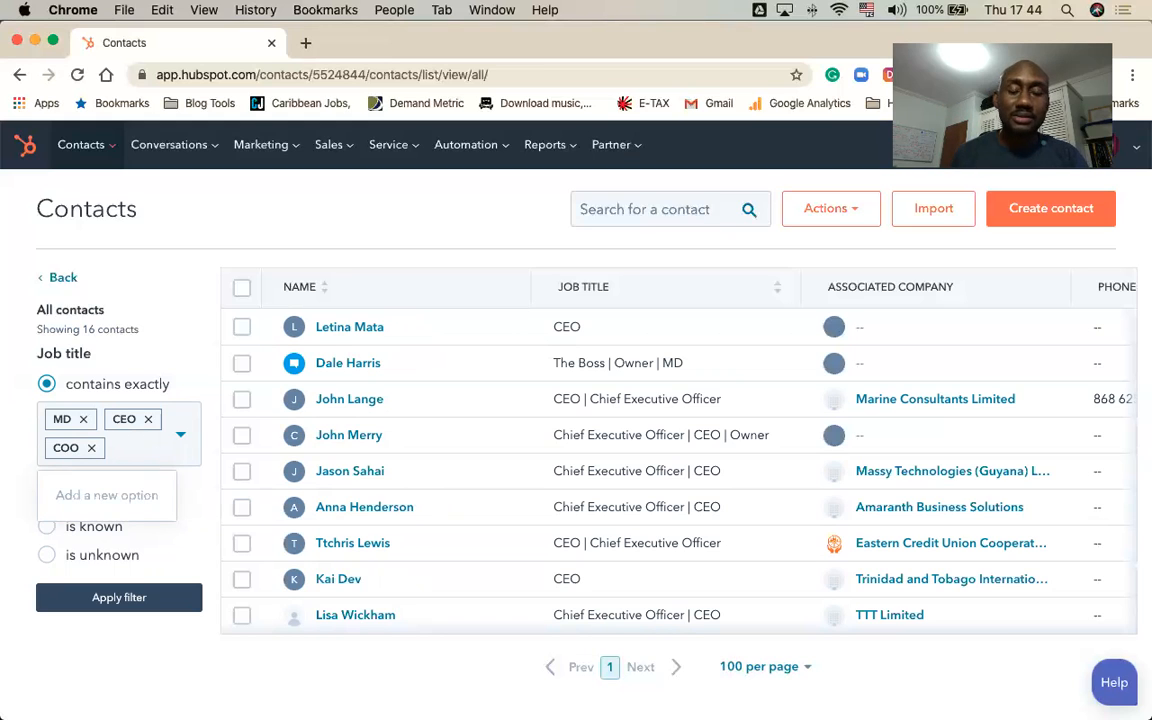
text(VP)
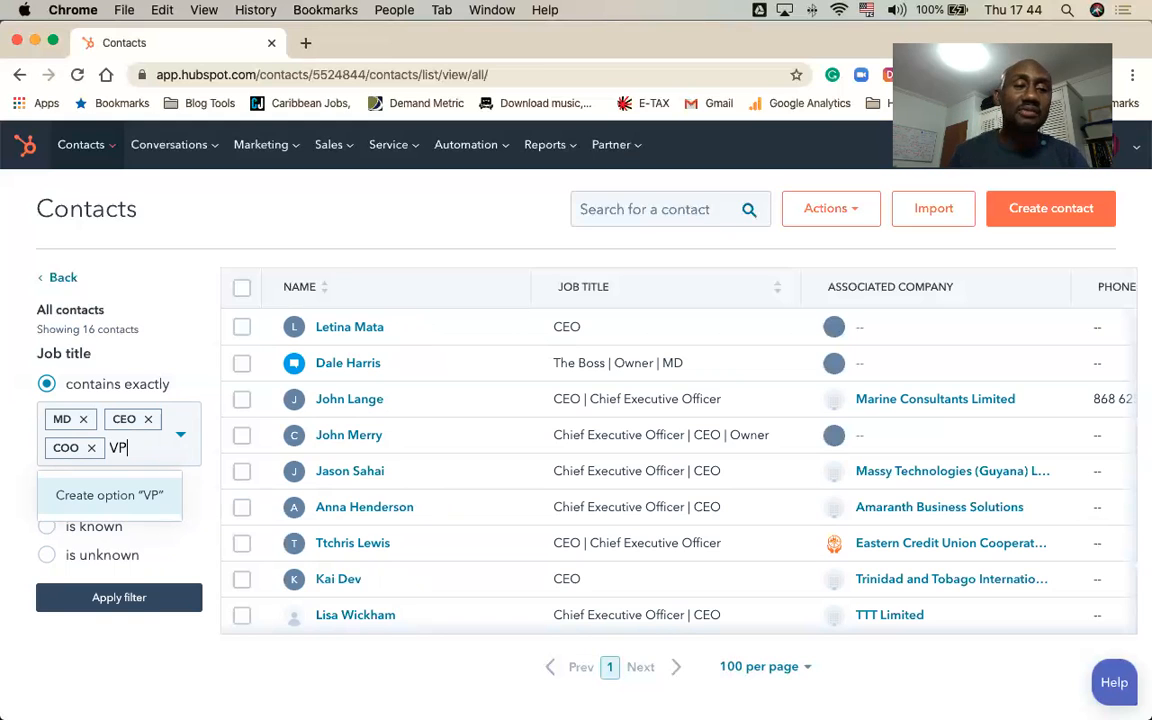
key(Return)
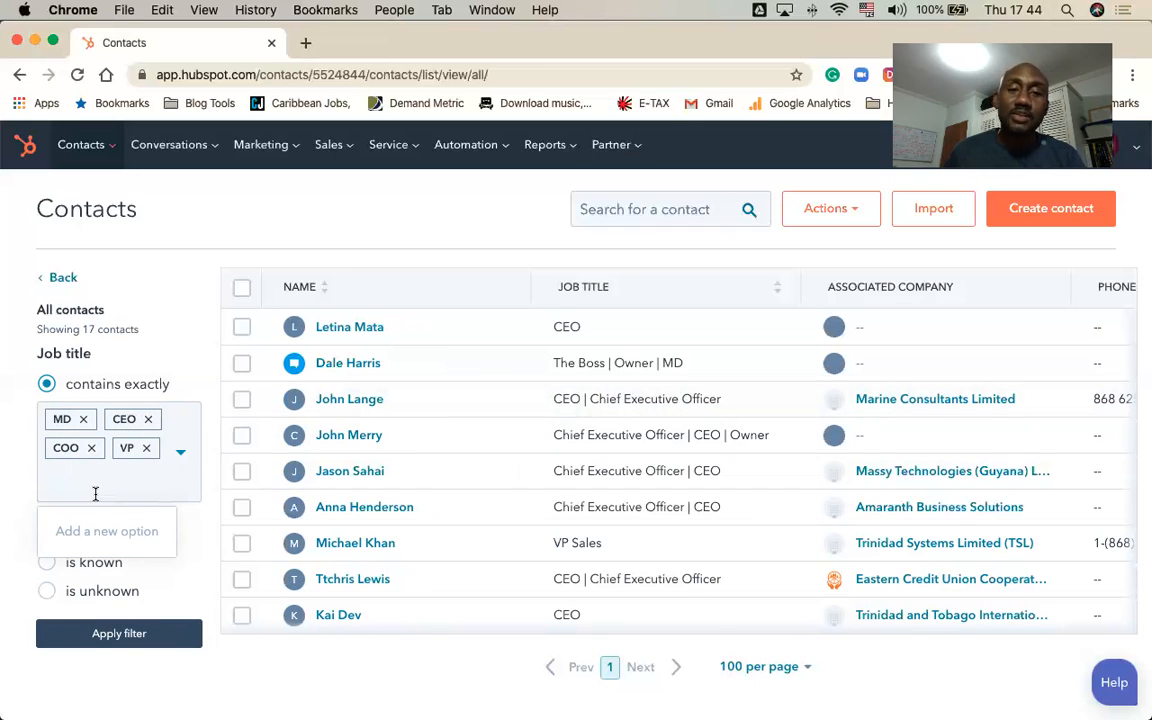
Step: Copy "Chief Executive Officer" from a listed contact's job title and add it as a Job title filter value
click(592, 400)
drag(592, 400, 722, 400)
key(super+c)
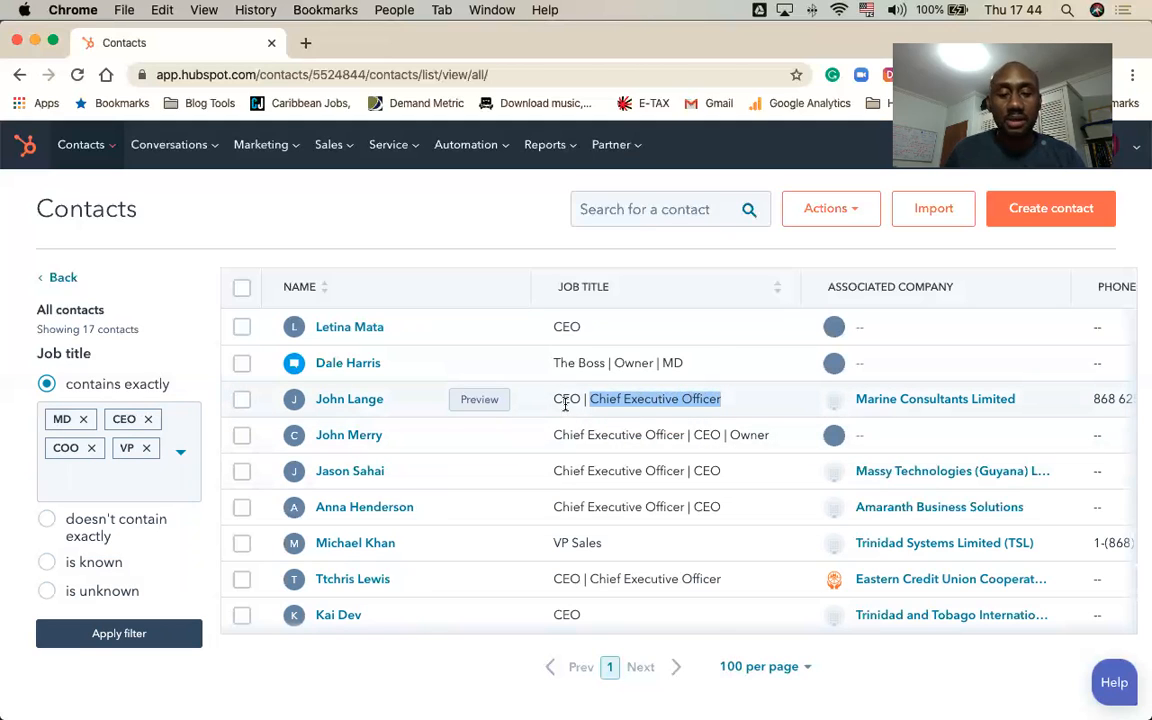
click(95, 487)
key(super+v)
key(Return)
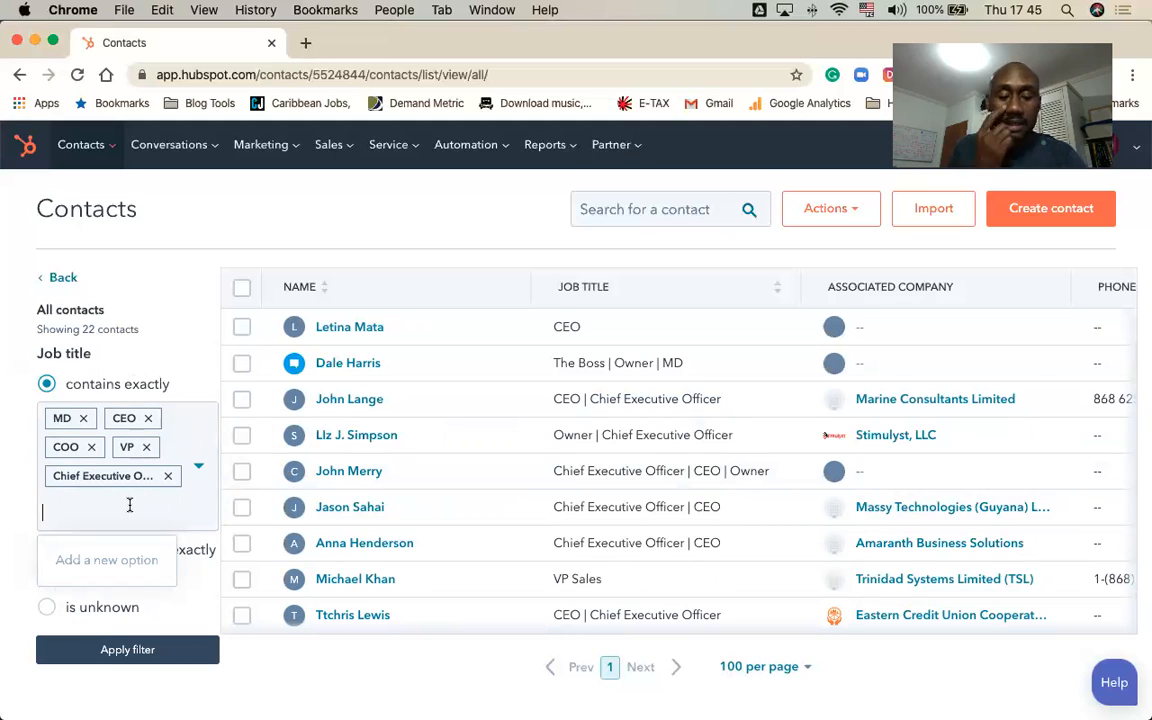
Step: Add "Vice President" and "Chief Operations Officer" as separate Job title filter values
text(Vice)
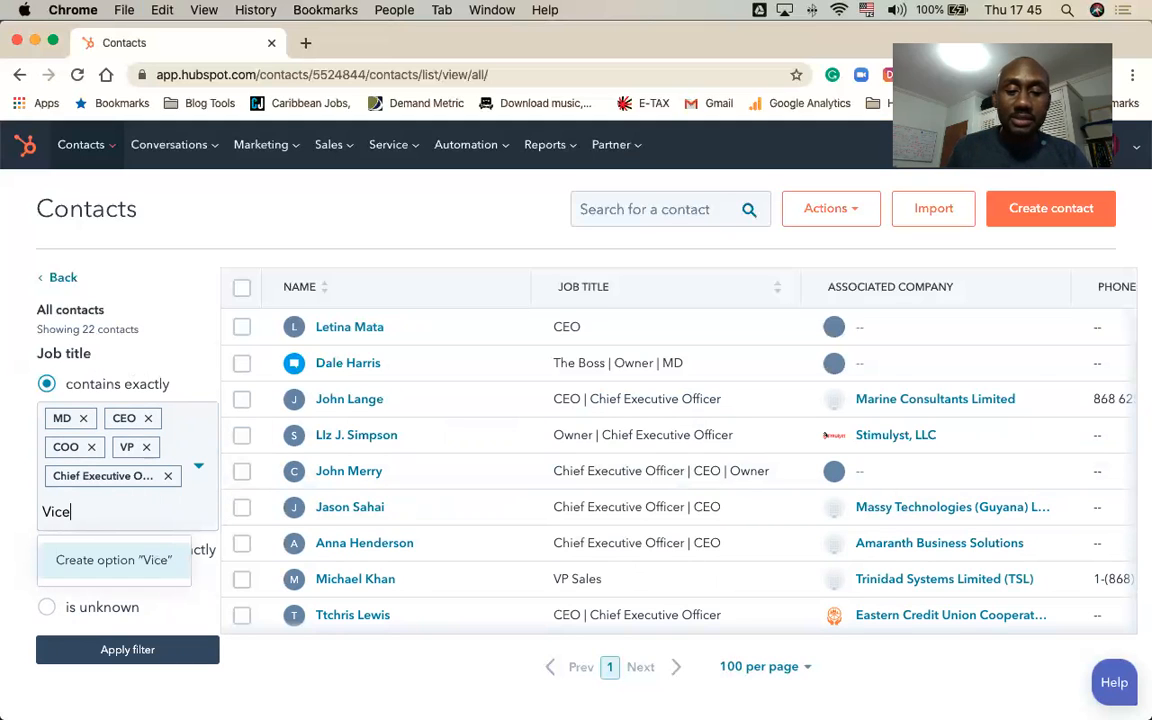
text( President)
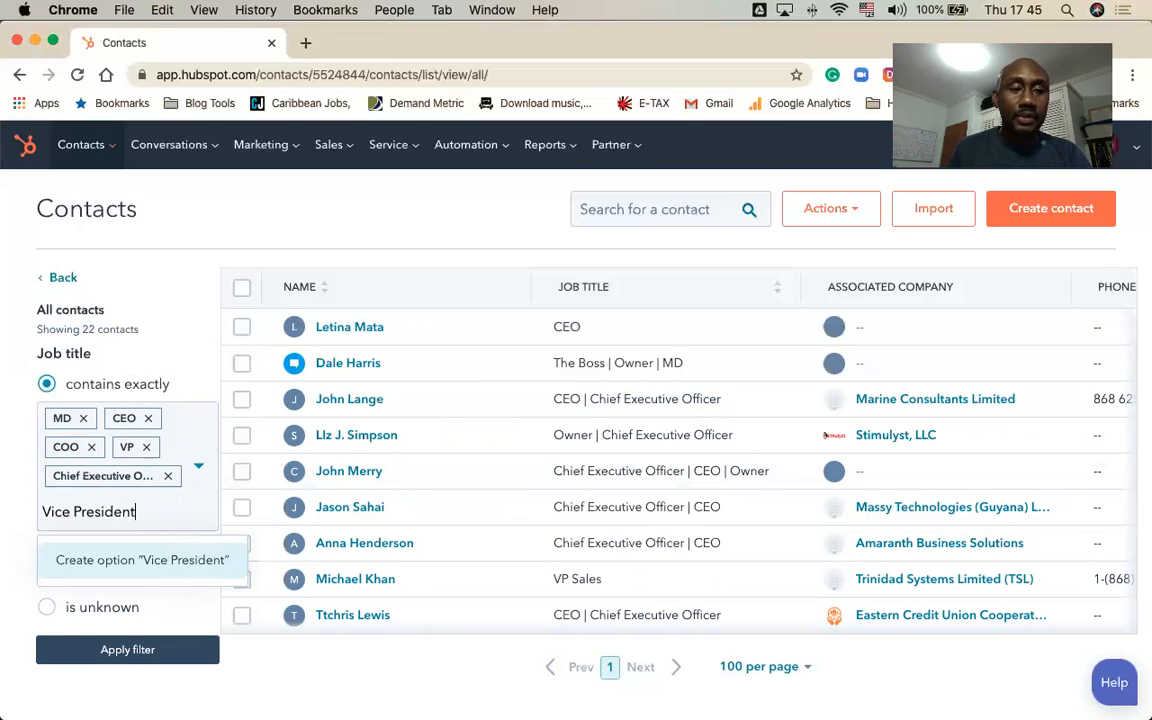
key(Return)
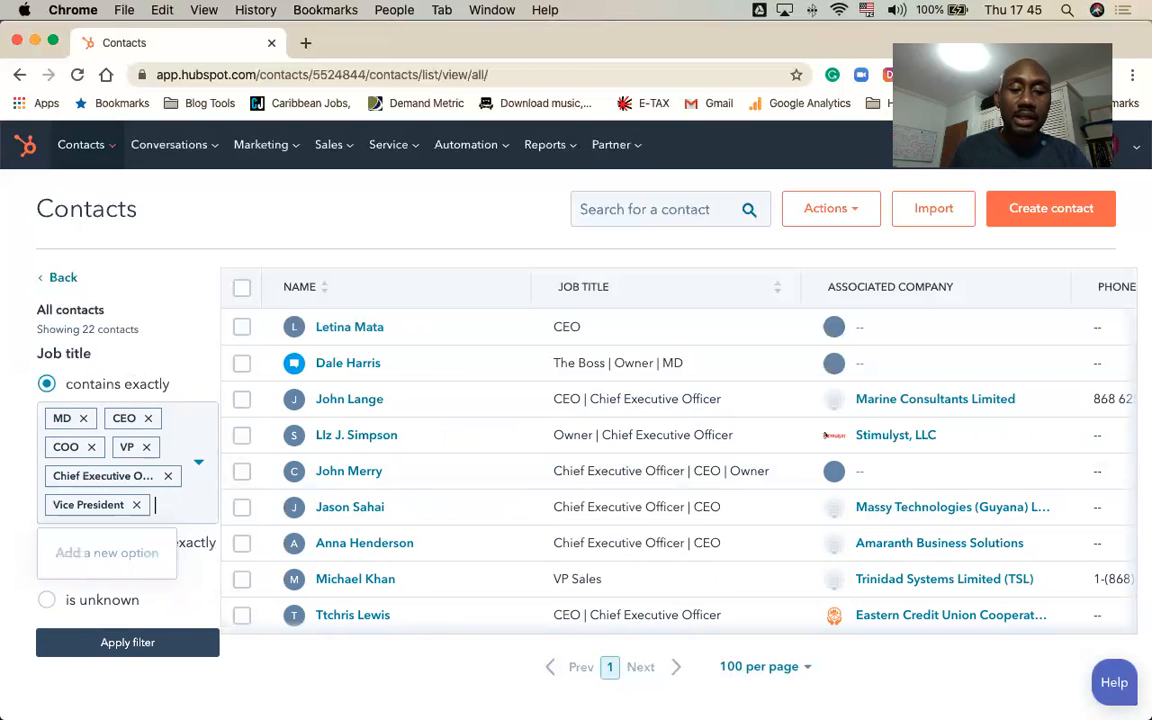
text(Chief O)
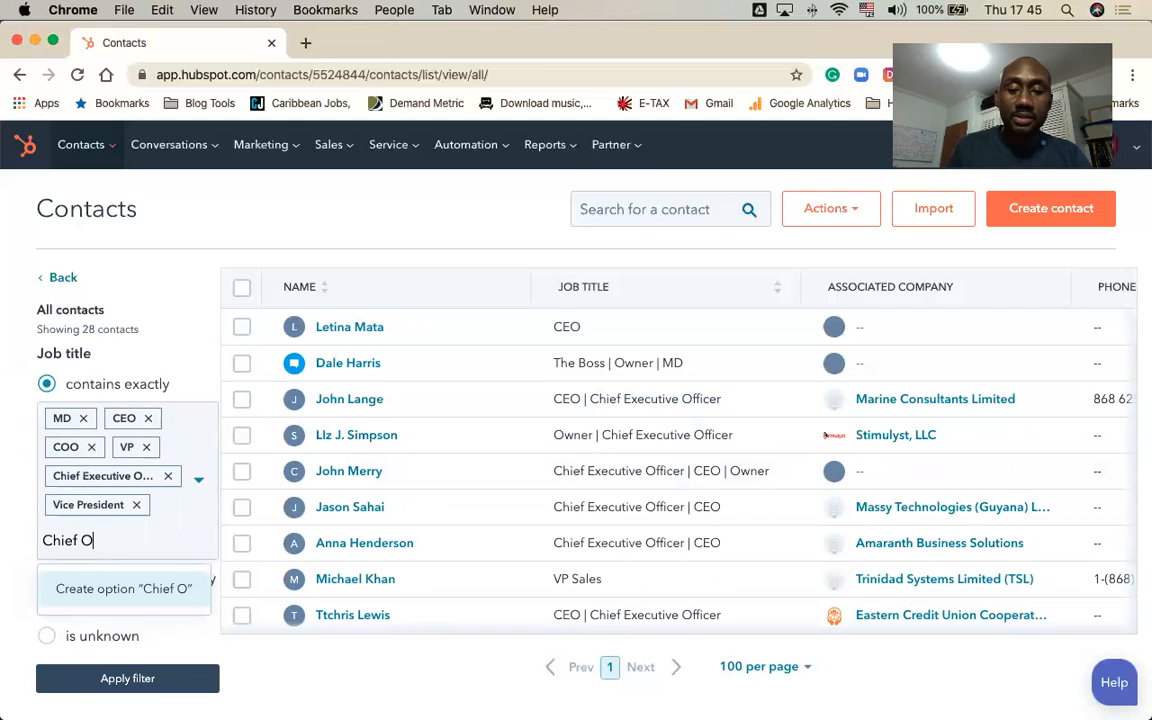
text(pera)
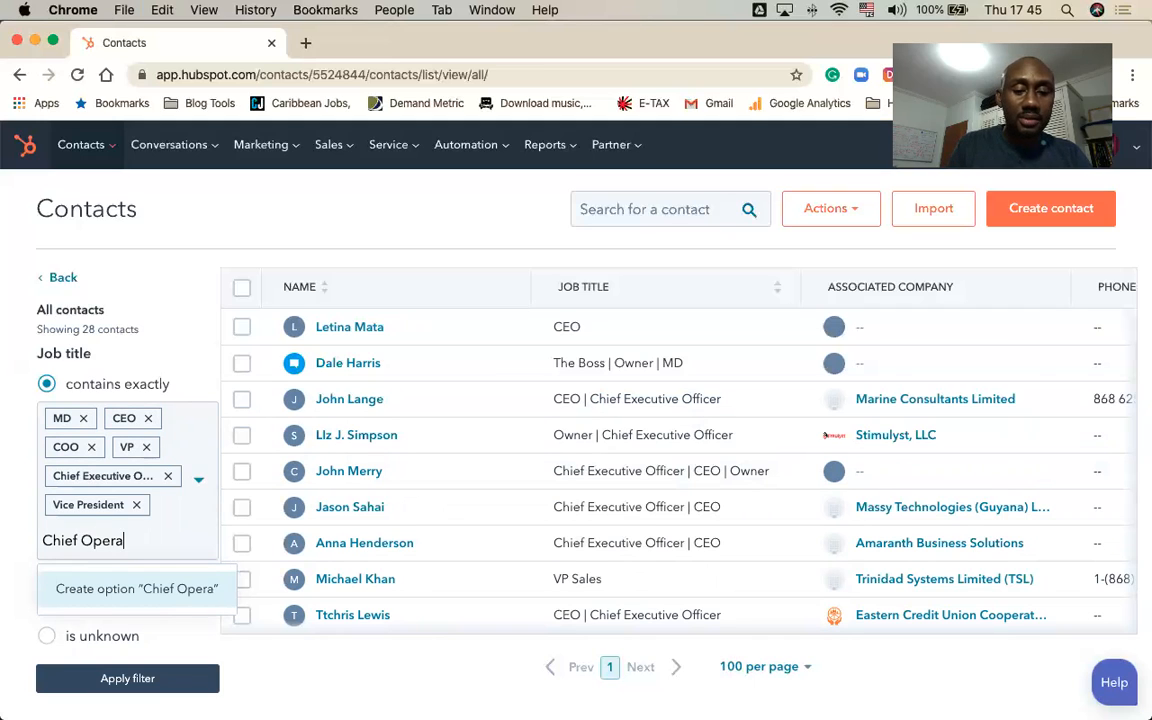
text(tions Officer)
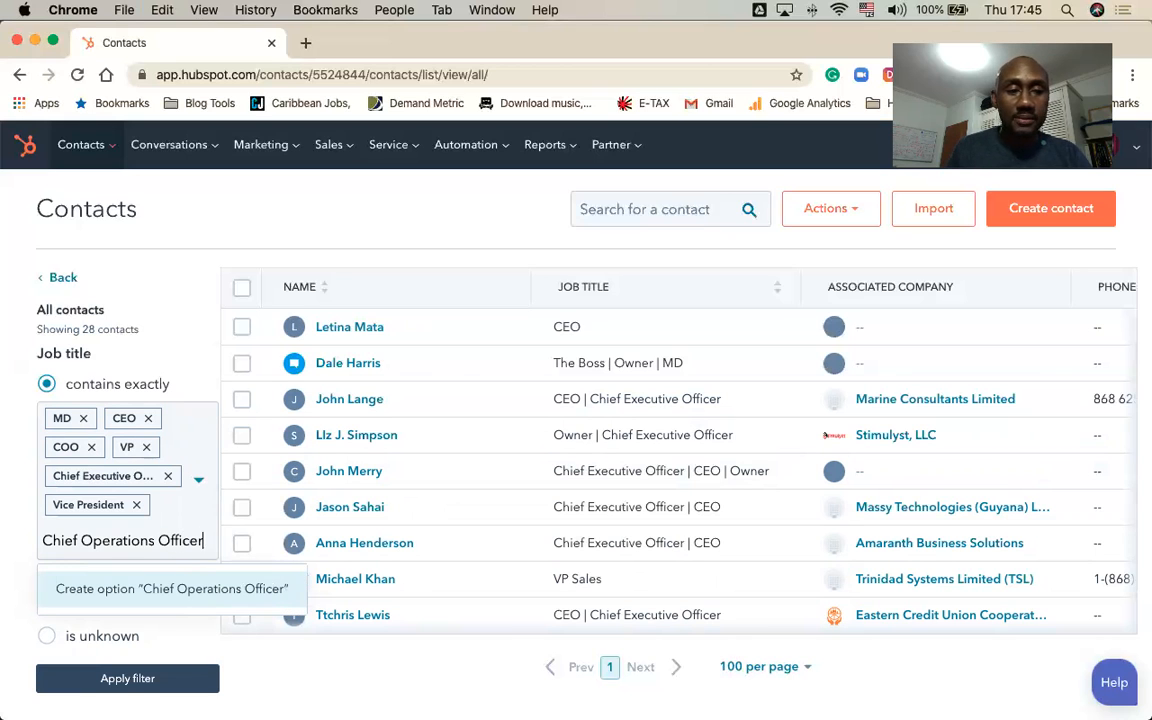
key(Return)
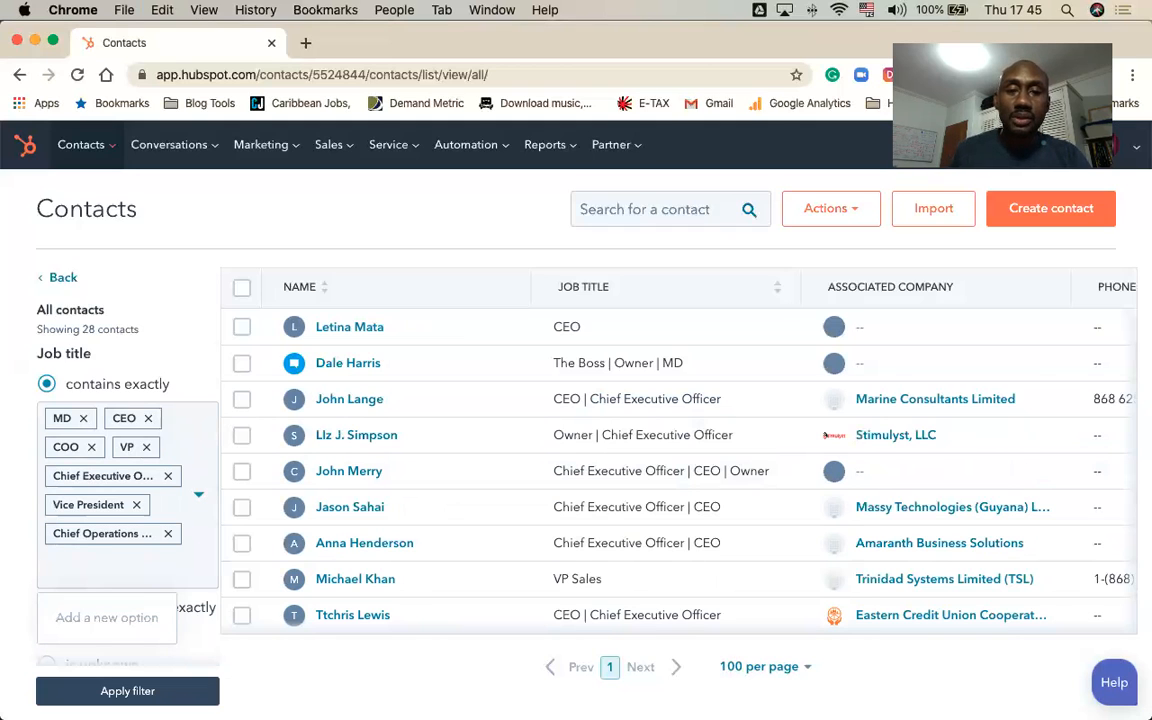
Step: Add "managing Director" and "Chiarman" as separate Job title filter values
text(managing)
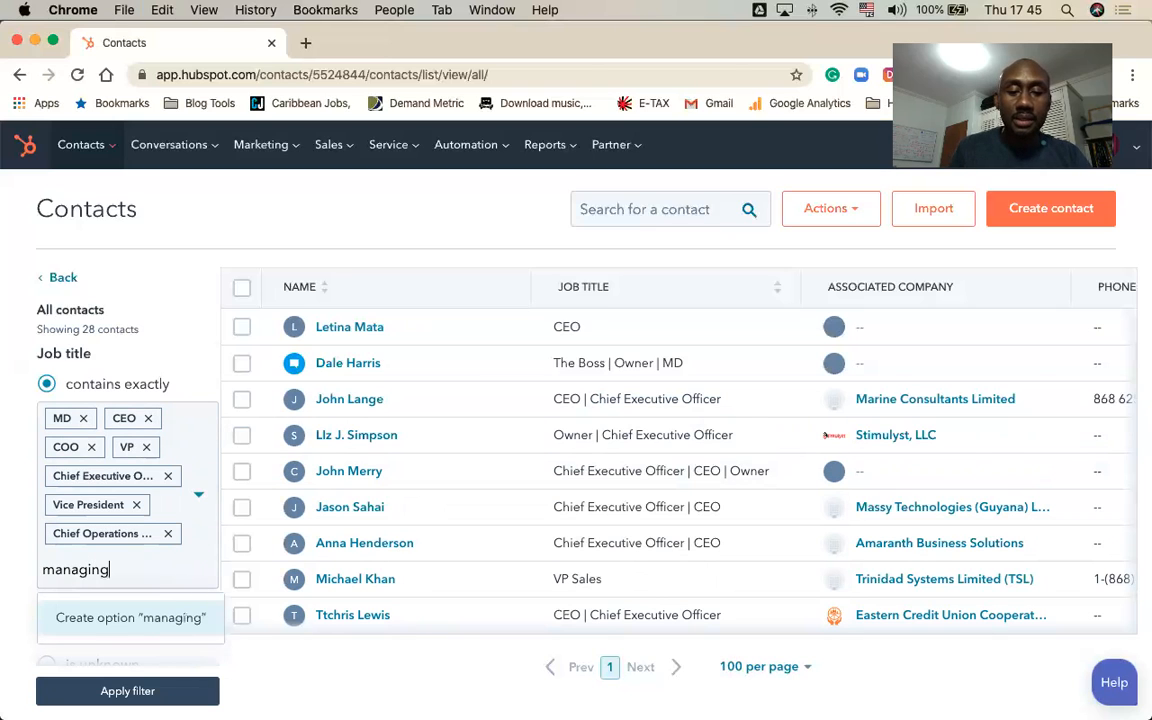
text( Director)
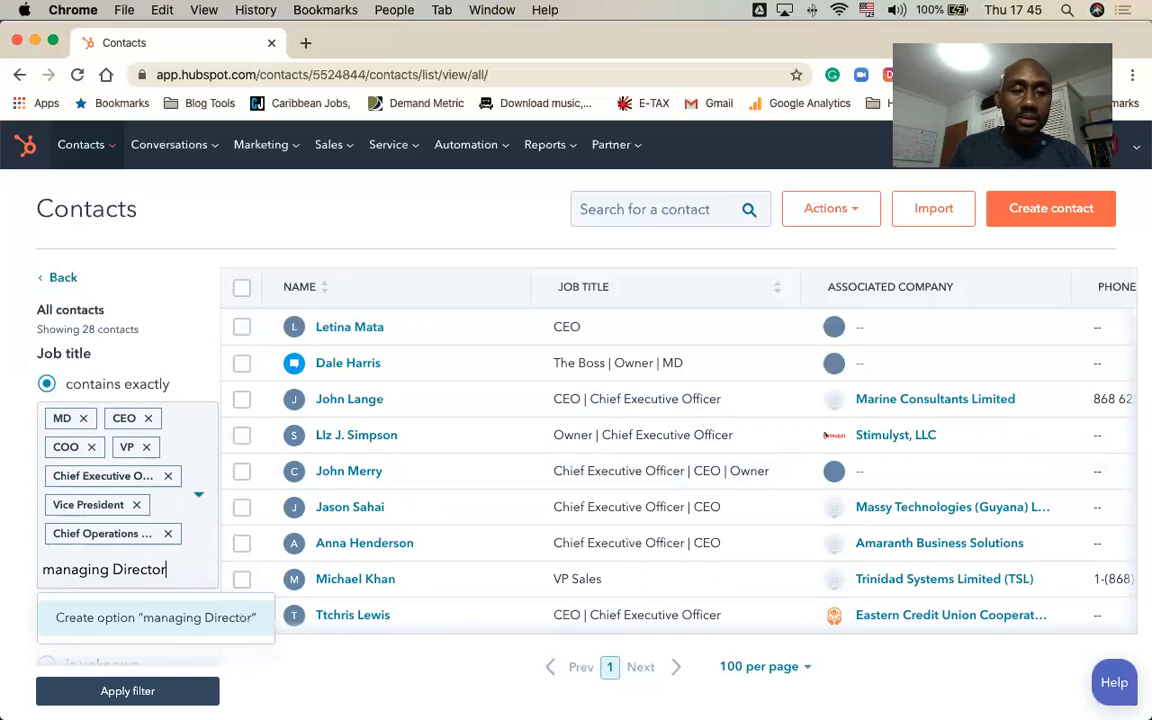
key(Return)
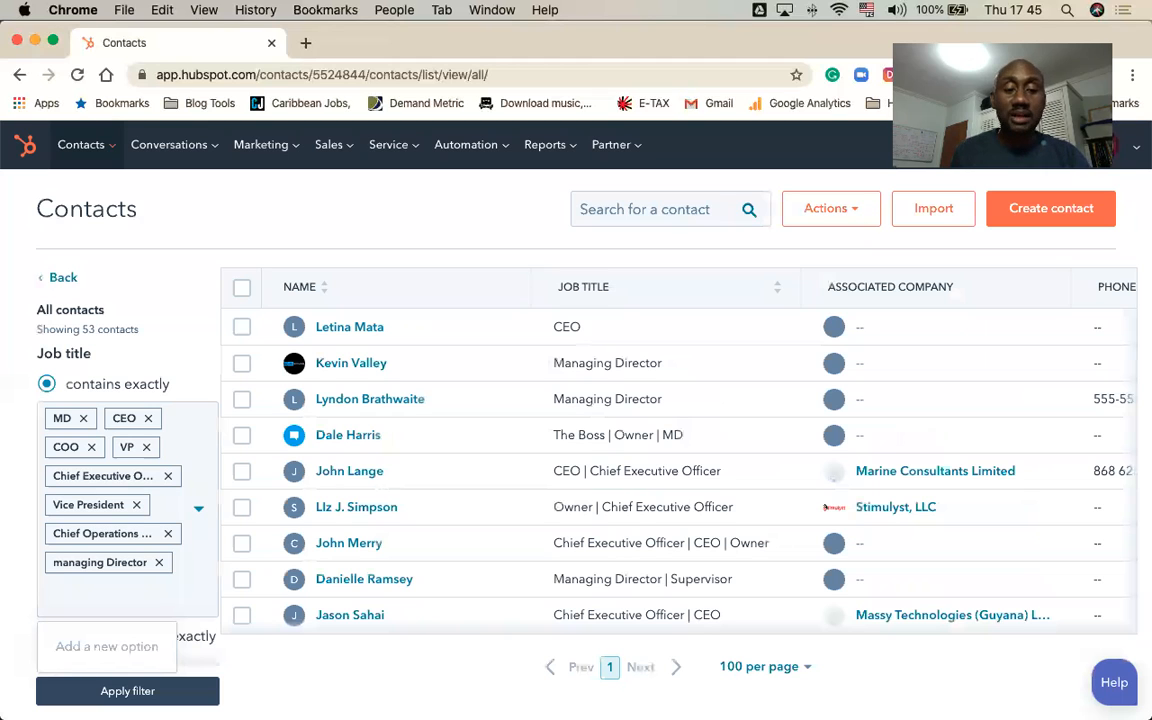
text(Chairman)
key(Return)
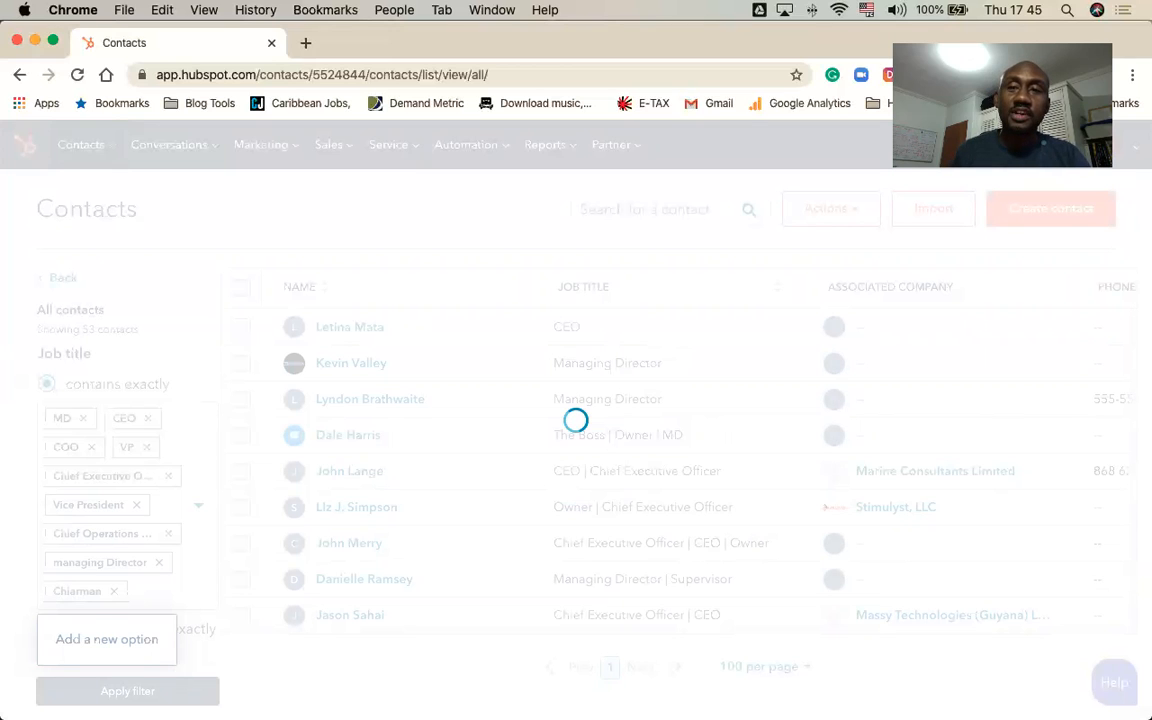
Step: Add "Executive Chairman" as a further Job title filter value and apply the filter to the contacts list
text(Executive Chair)
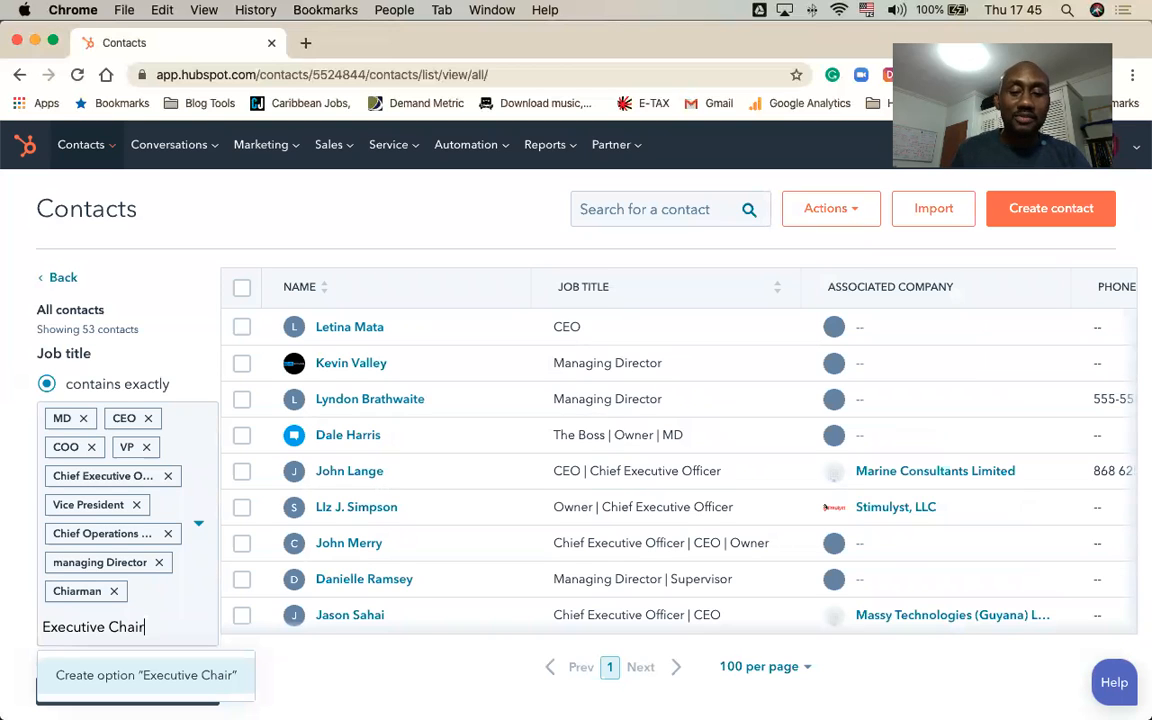
text(man)
key(Return)
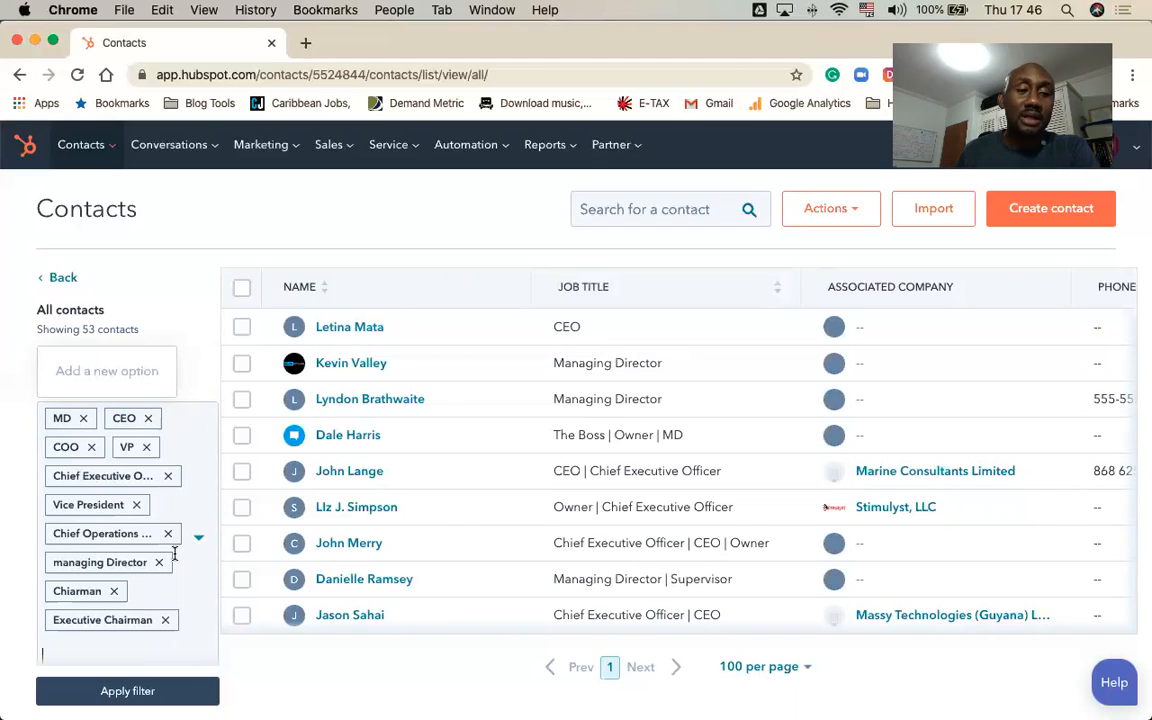
click(128, 691)
Step: Save the job title filter as "C-Suite", shared with Everyone, and open the list of all saved filters
click(62, 691)
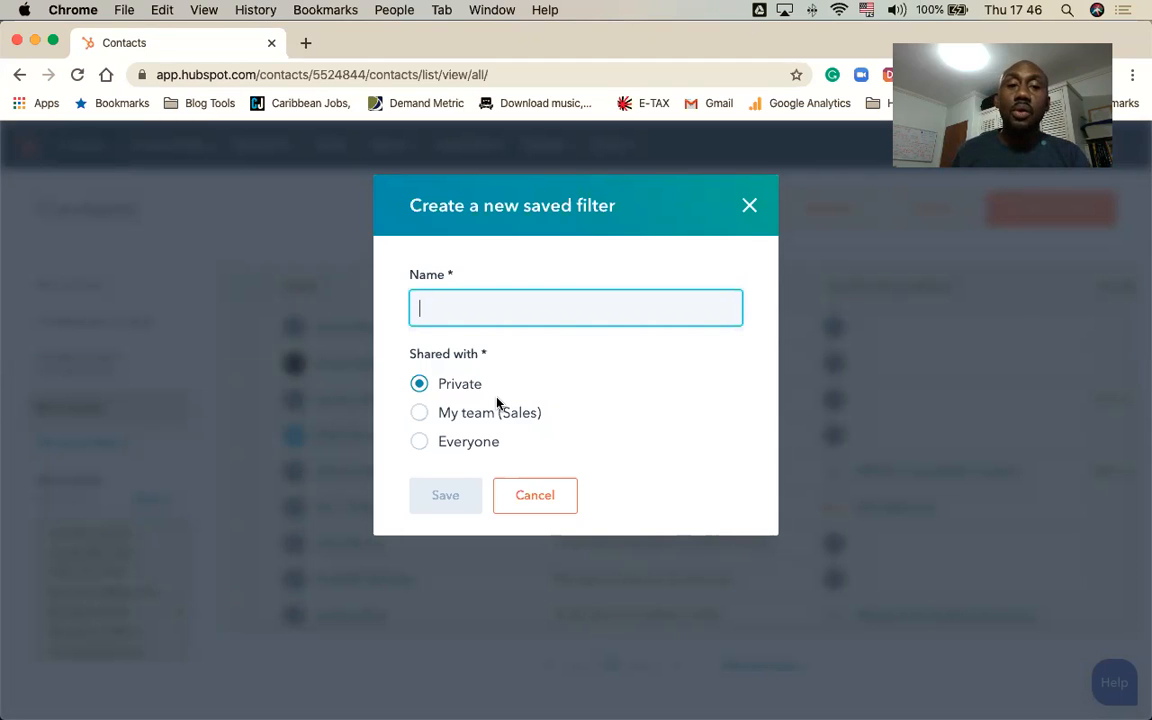
click(450, 419)
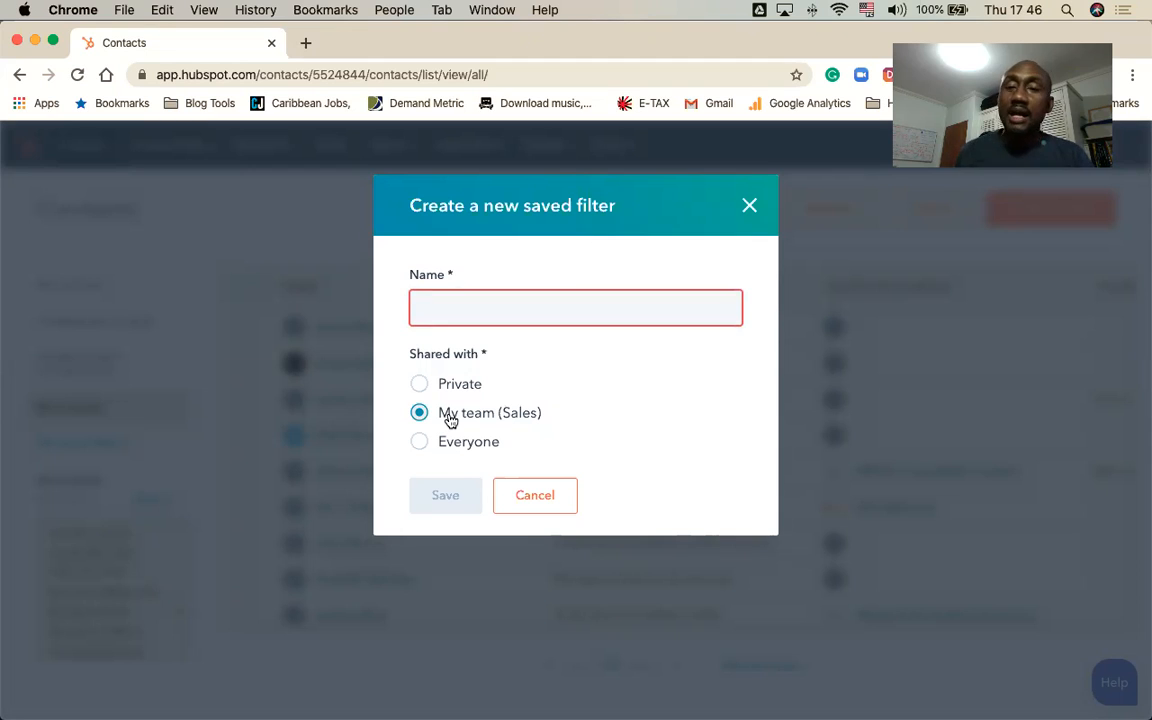
click(437, 445)
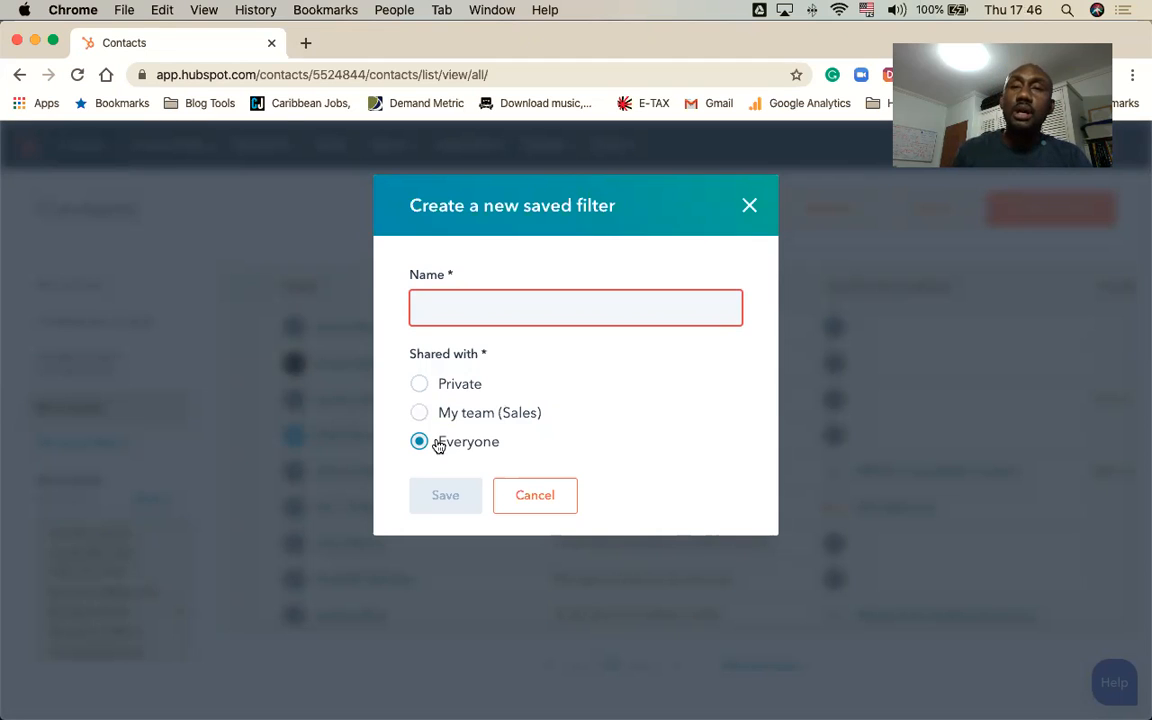
click(462, 305)
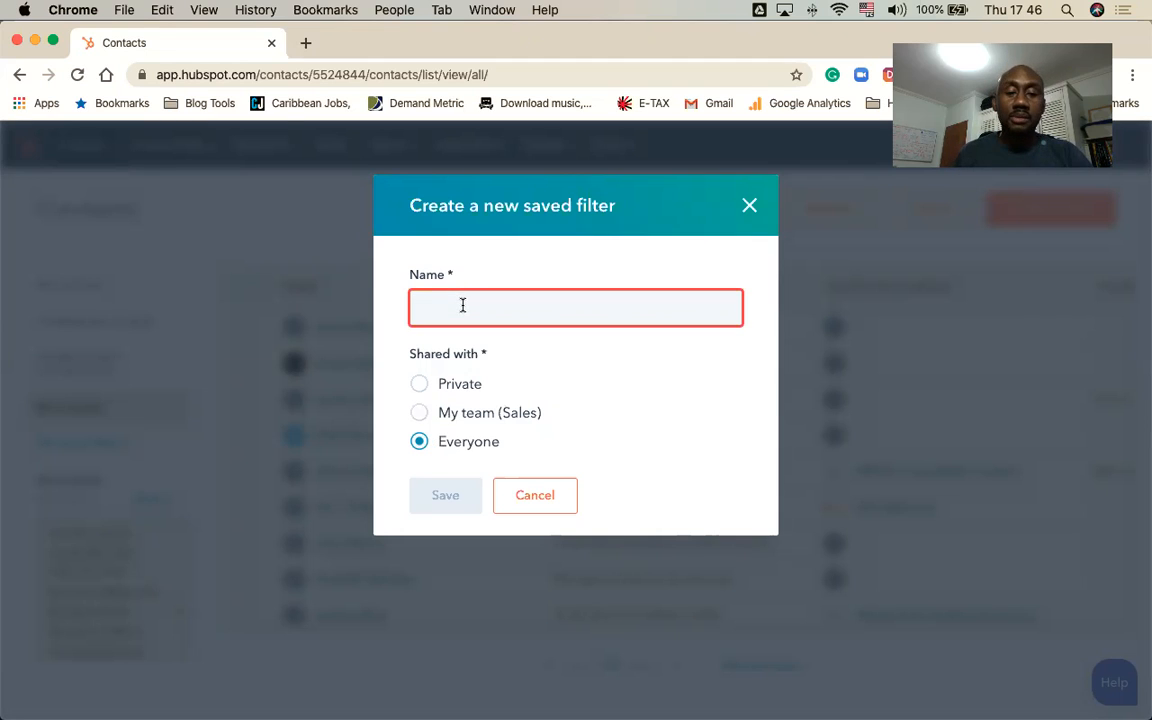
text(C-S)
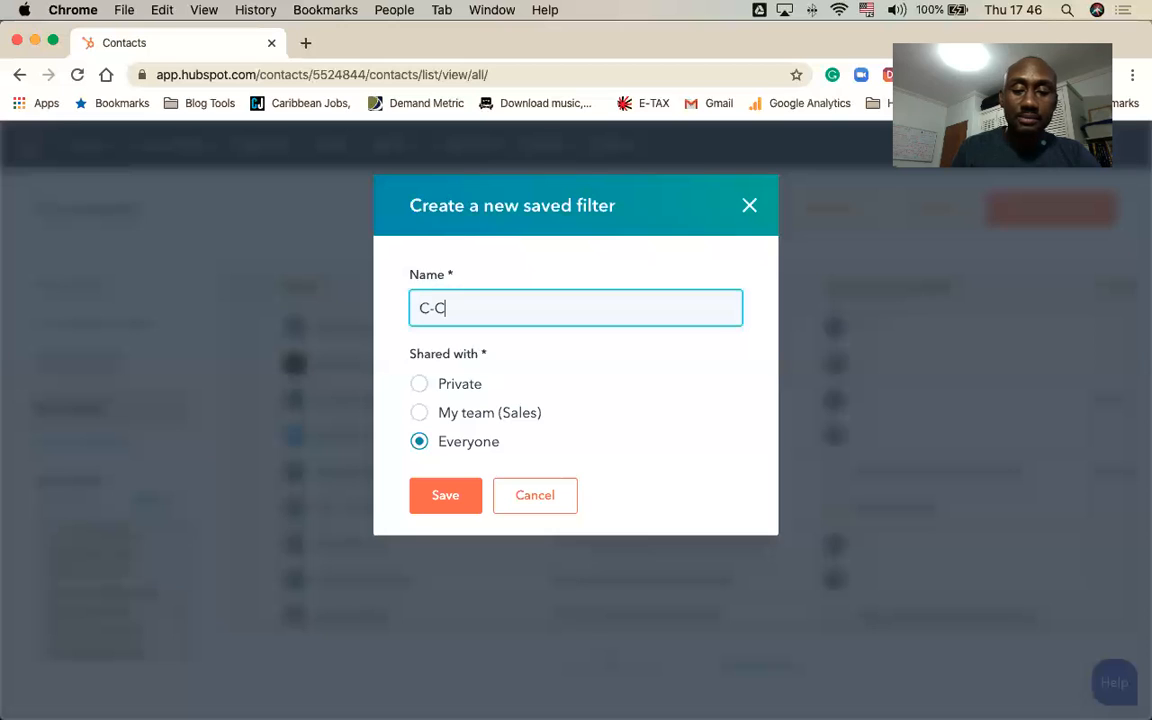
text(uite)
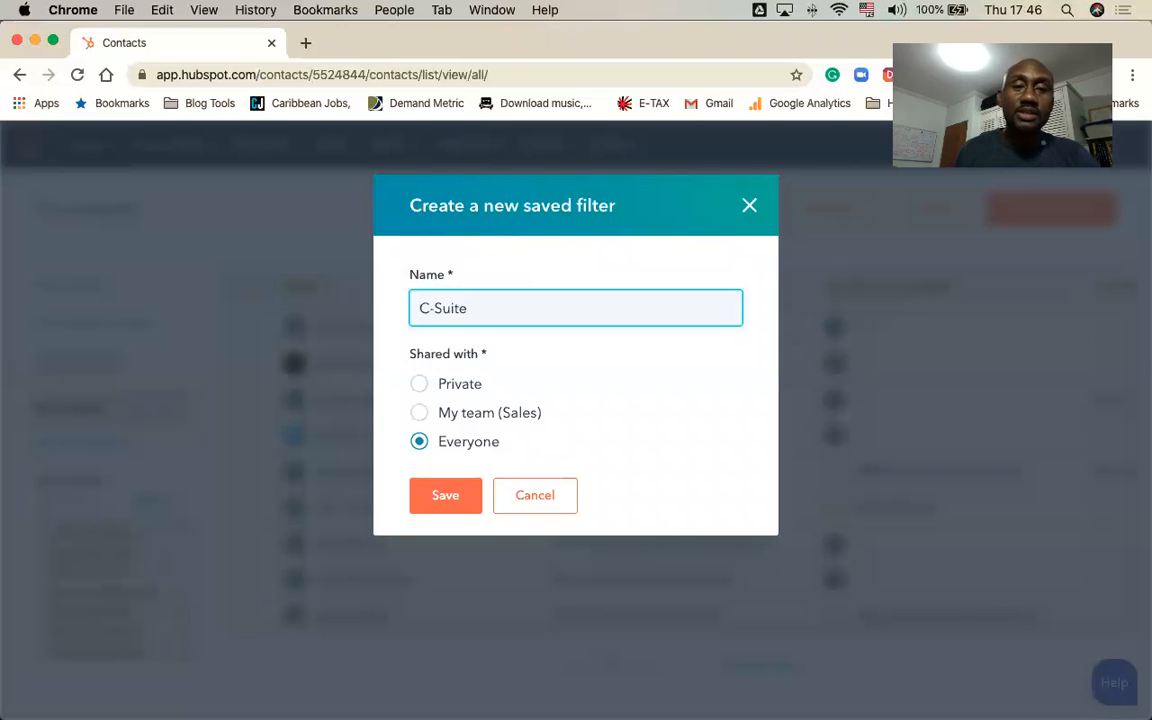
click(453, 495)
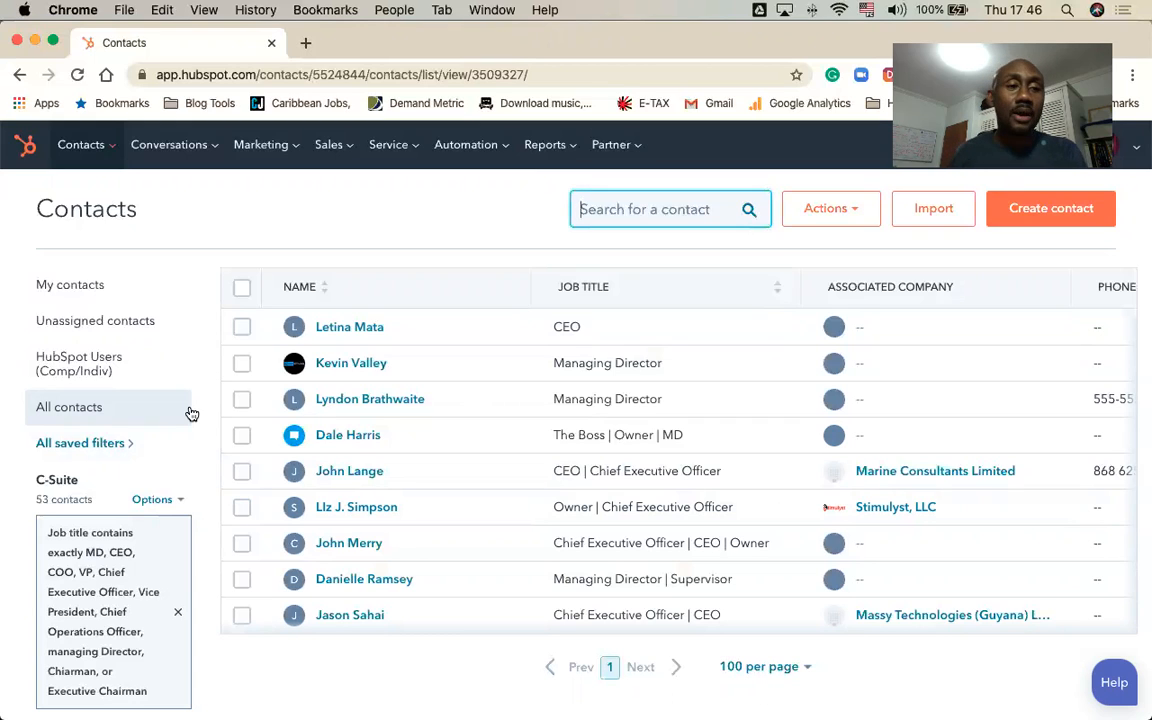
click(72, 445)
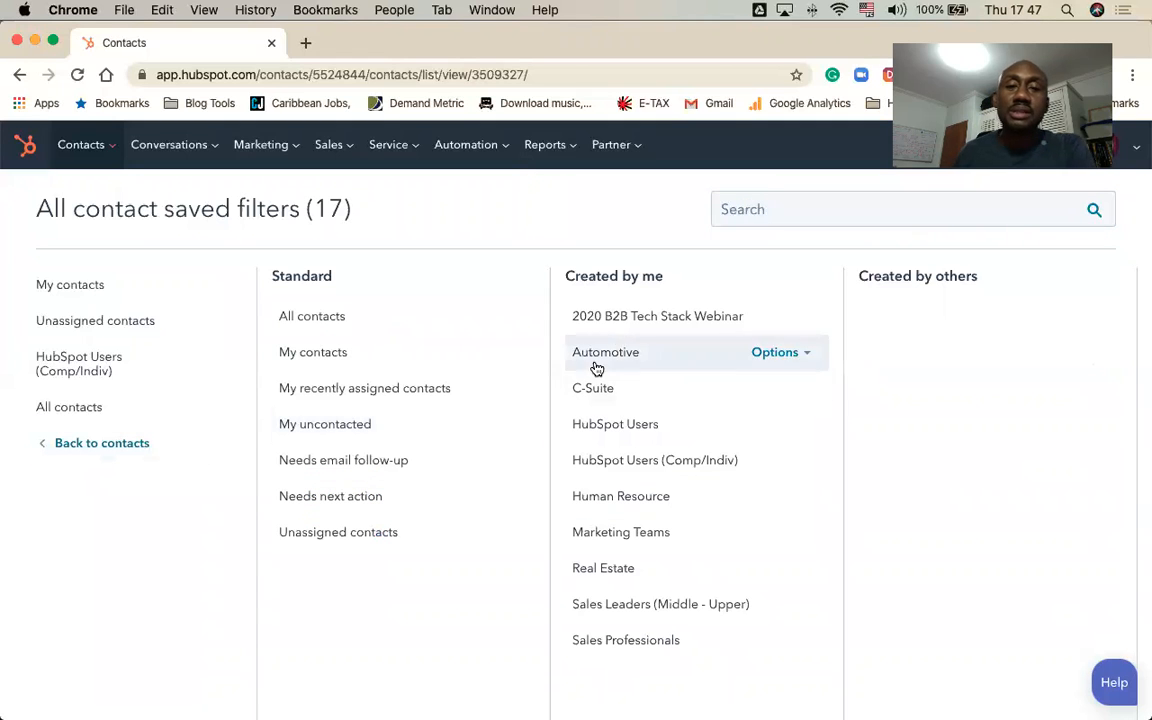